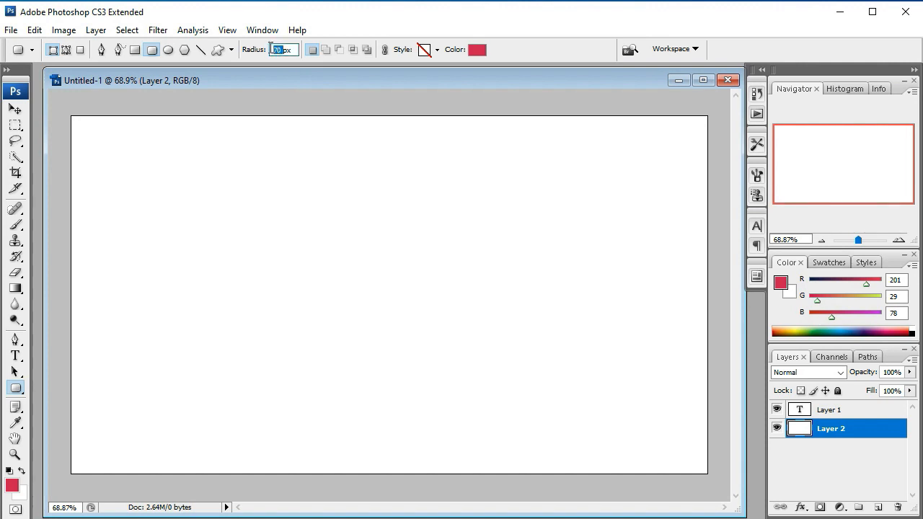
- Draw a wide red rounded rectangle with a 75 px corner radius across the canvas and rasterize its layer
text(75)
drag(165, 243, 674, 324)
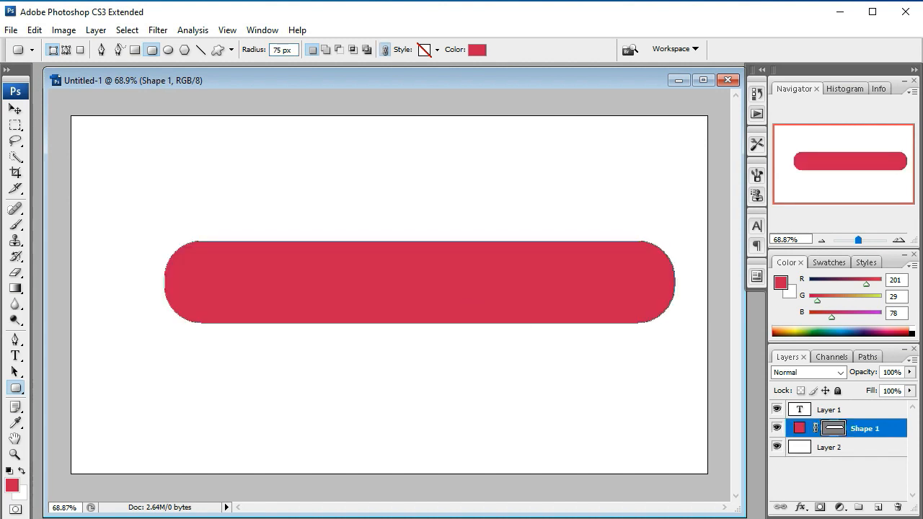
right_click(873, 430)
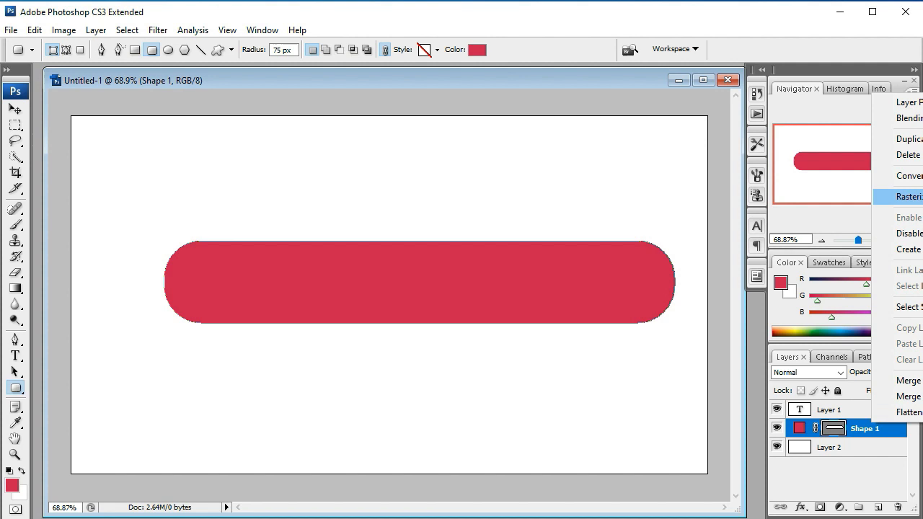
click(905, 197)
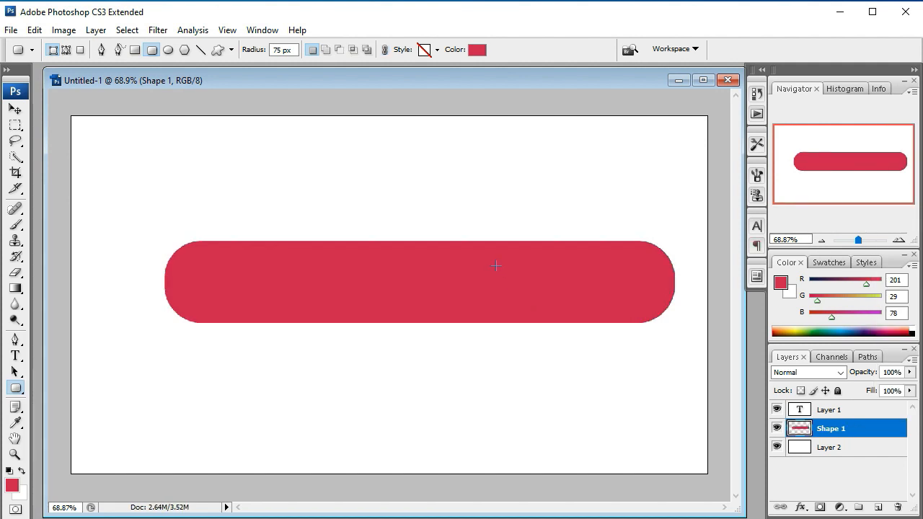
- Center the red rounded bar horizontally and vertically on the canvas, then clear the selection
click(15, 108)
drag(328, 274, 295, 279)
key(ctrl+a)
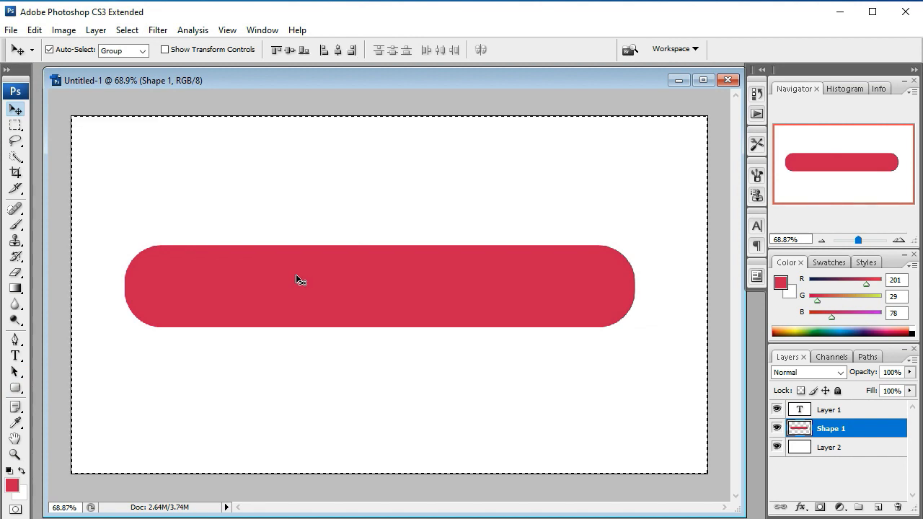
click(340, 47)
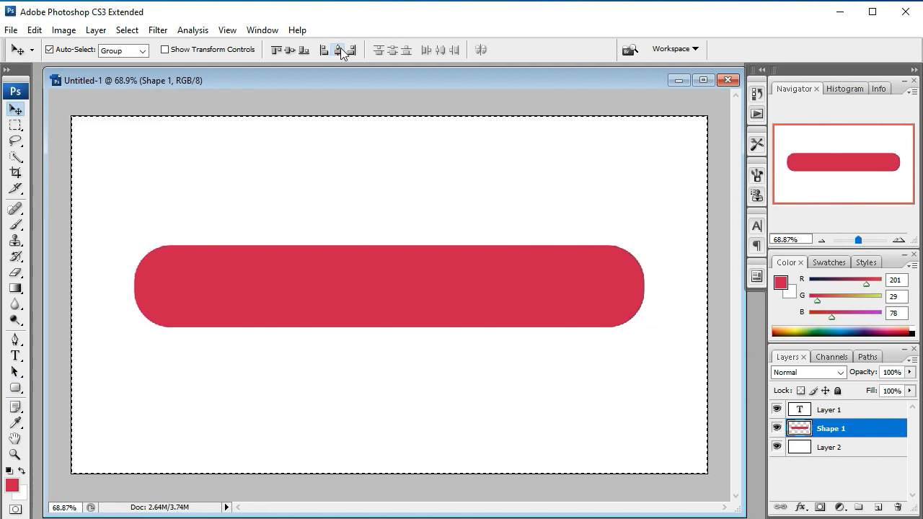
click(290, 49)
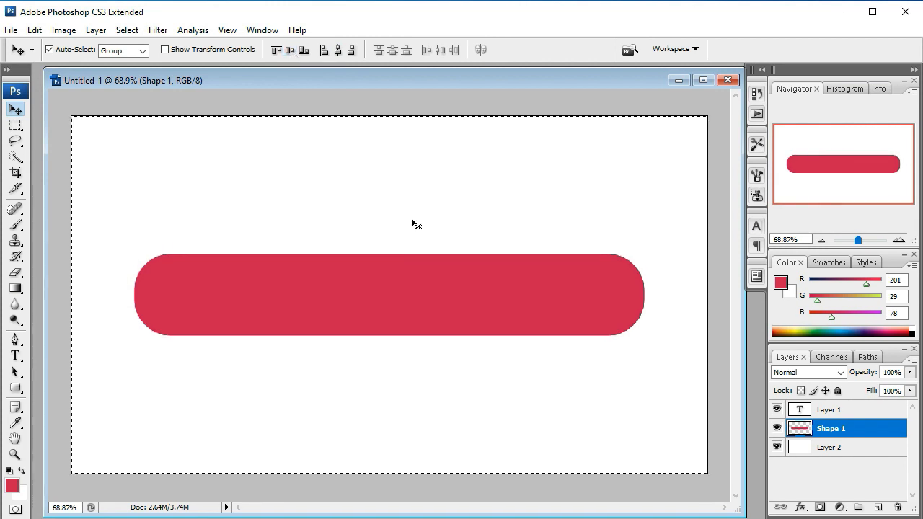
key(ctrl+d)
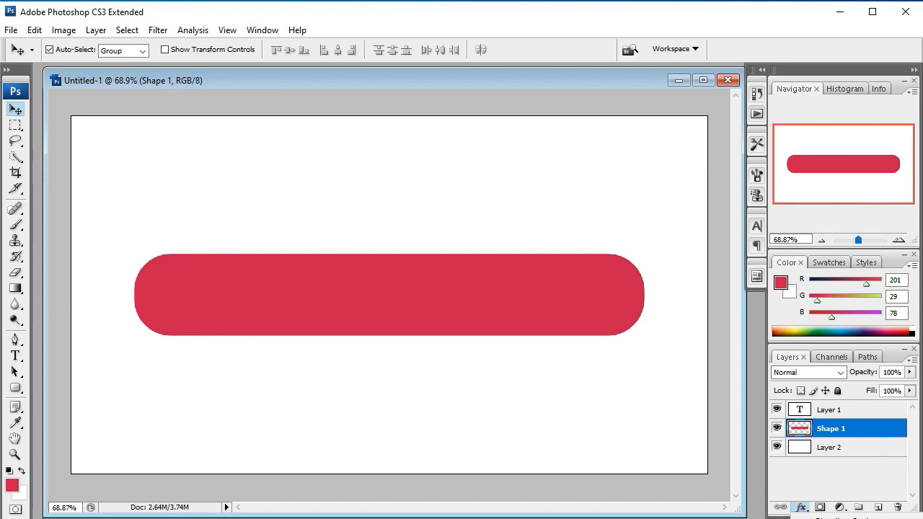
- Add an outside stroke to the red bar with a gradient fill, using the dark gold multi-band preset
click(800, 506)
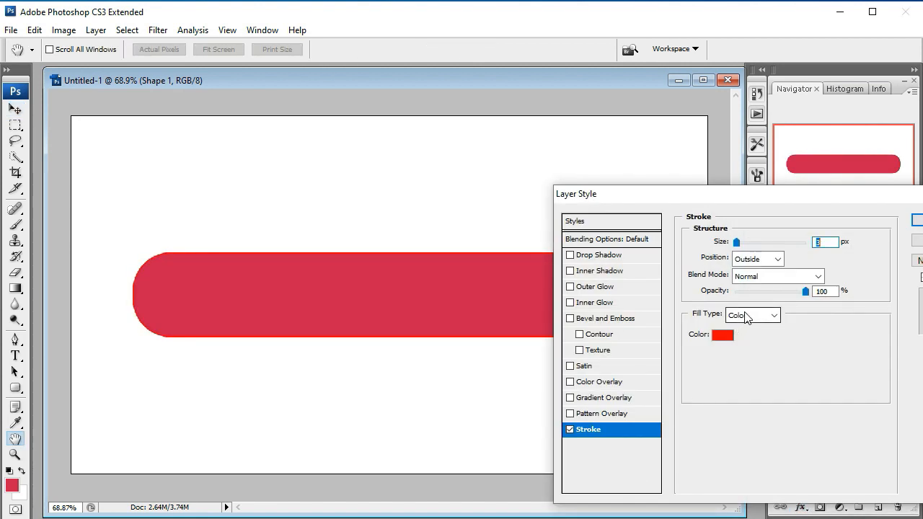
click(750, 315)
click(740, 341)
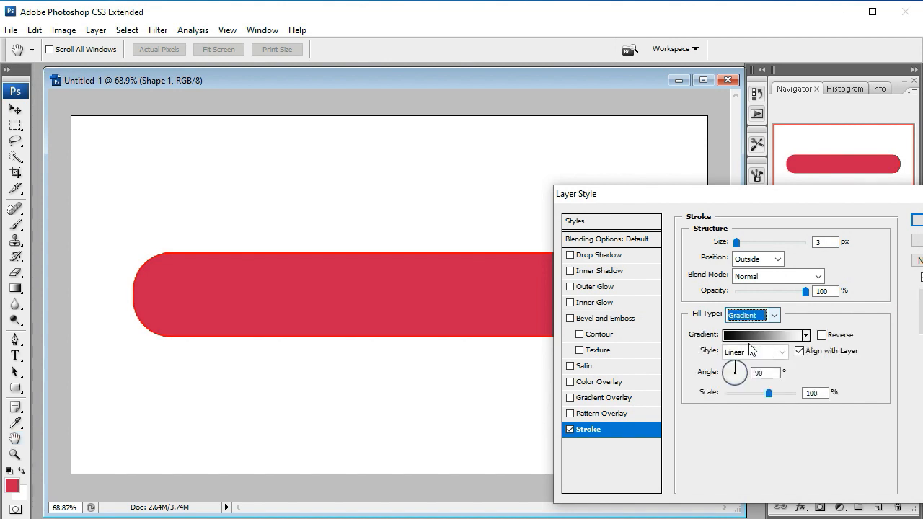
click(750, 335)
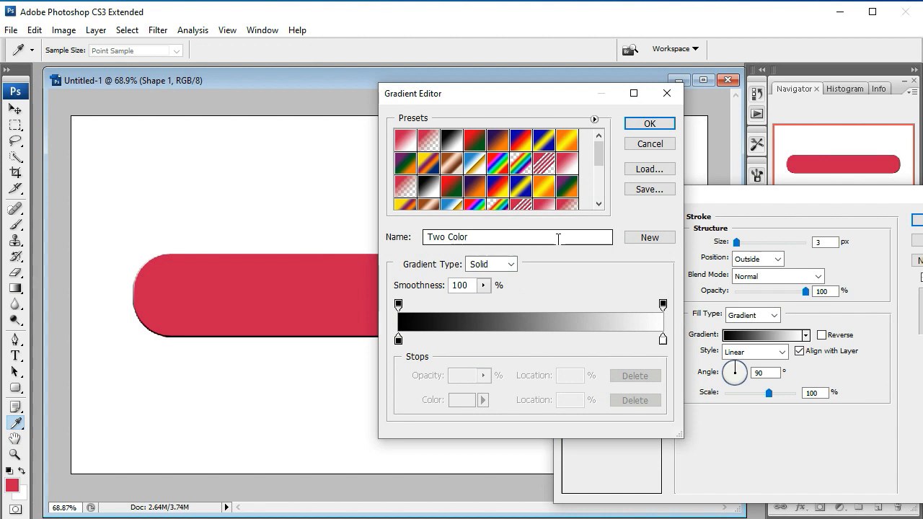
drag(600, 147, 604, 191)
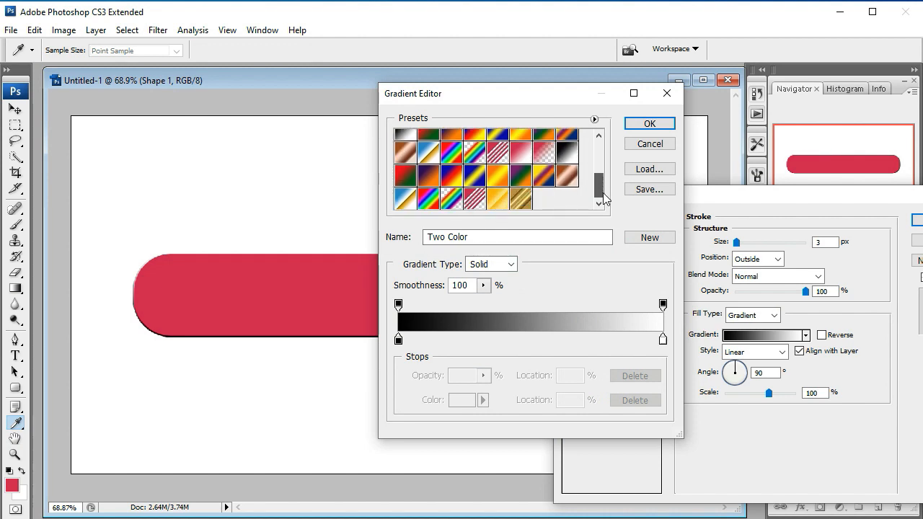
click(522, 198)
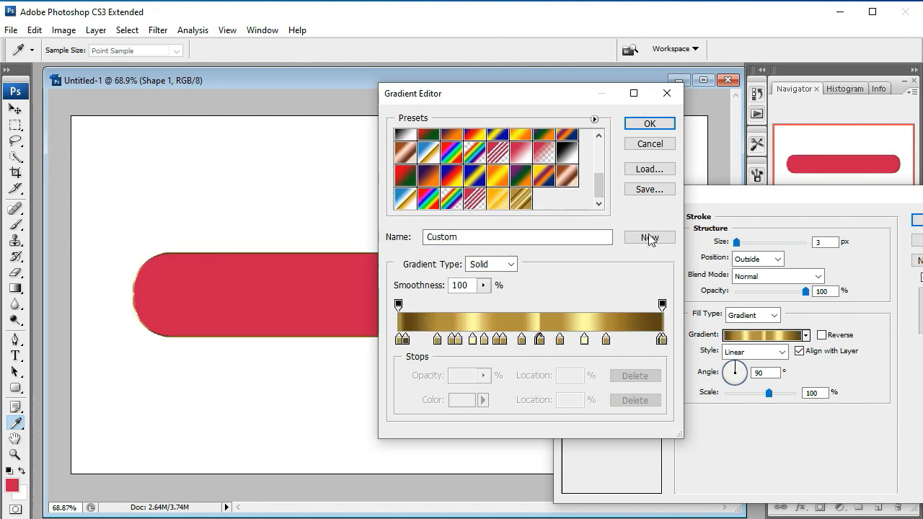
click(647, 125)
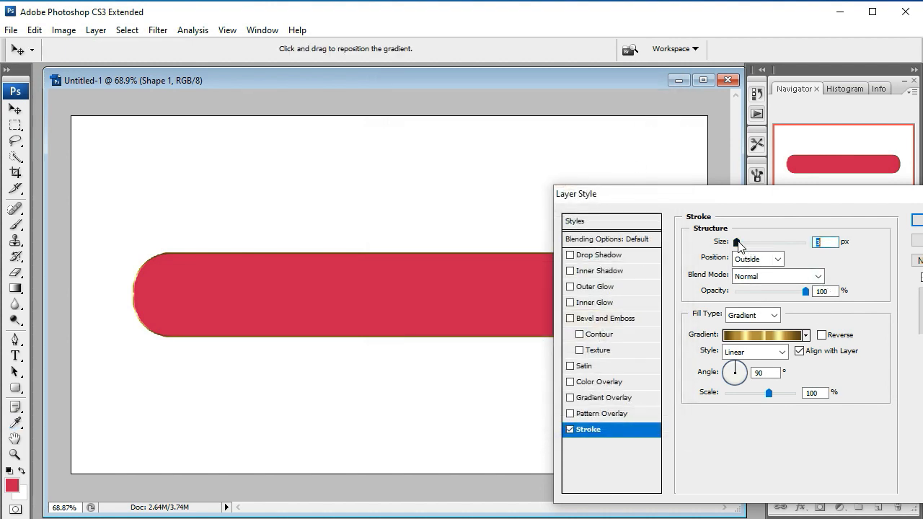
- Set the gold stroke's size to 13 px, keeping the bar in view to check the outline
drag(737, 244, 743, 246)
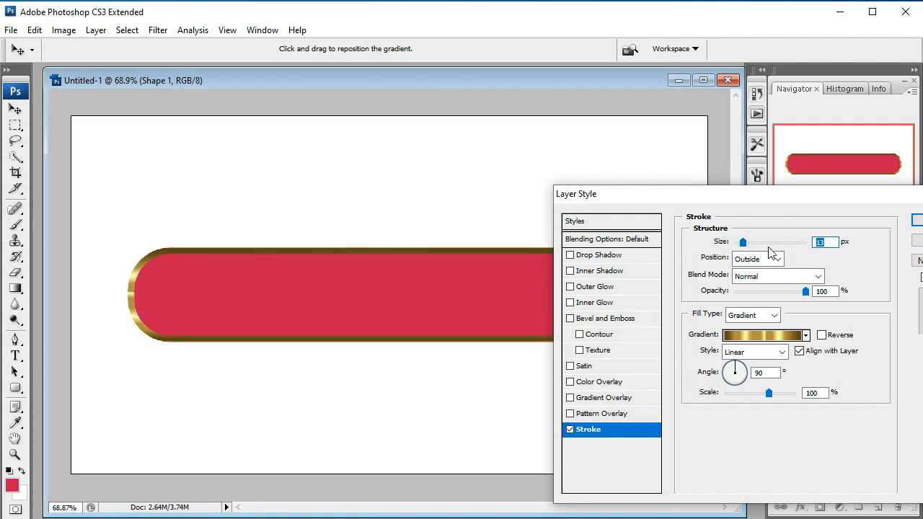
mouse_move(769, 202)
mouse_down()
mouse_move(568, 485)
mouse_move(595, 372)
mouse_up()
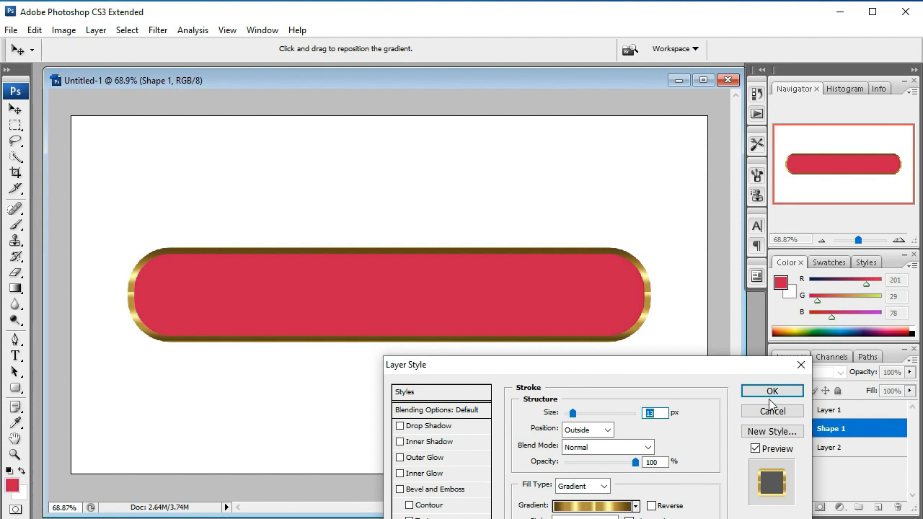
drag(660, 372, 737, 170)
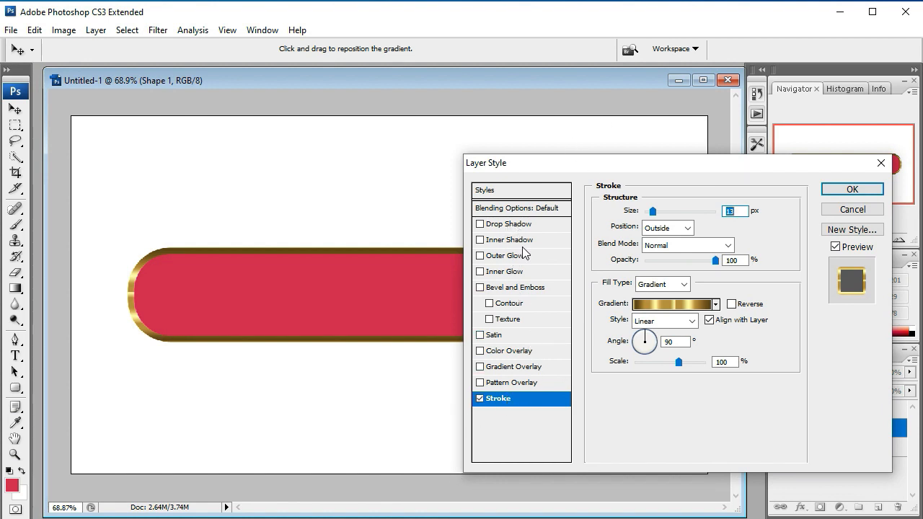
- Add a smooth inner bevel to the bar with size 84 px and soften 6 px, and apply the layer styles
click(518, 289)
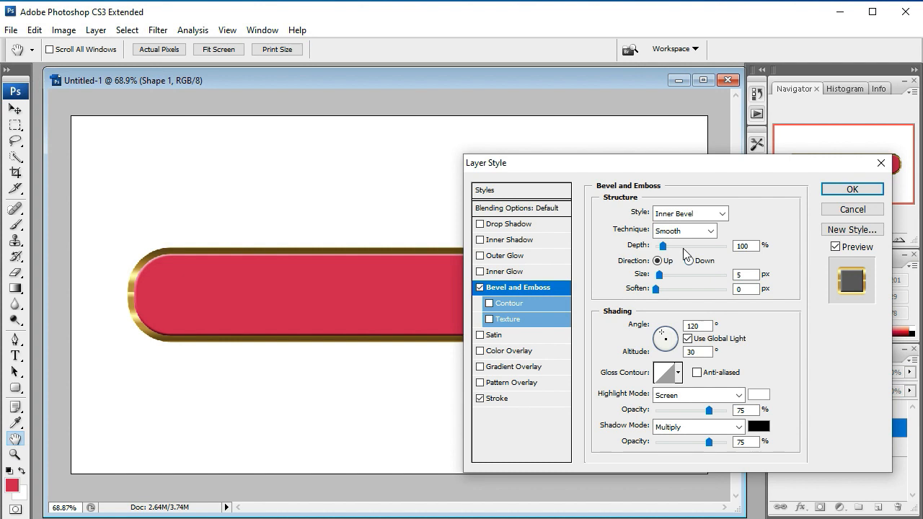
drag(658, 275, 683, 288)
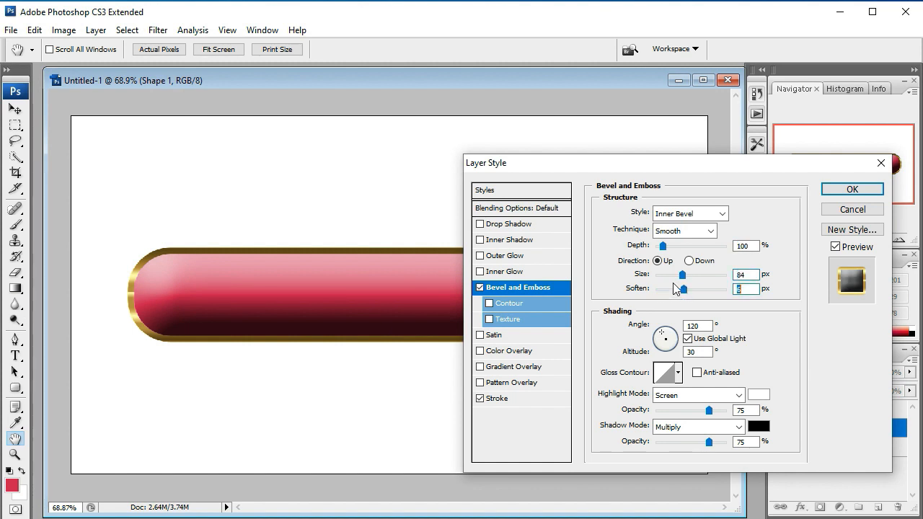
drag(761, 169, 733, 119)
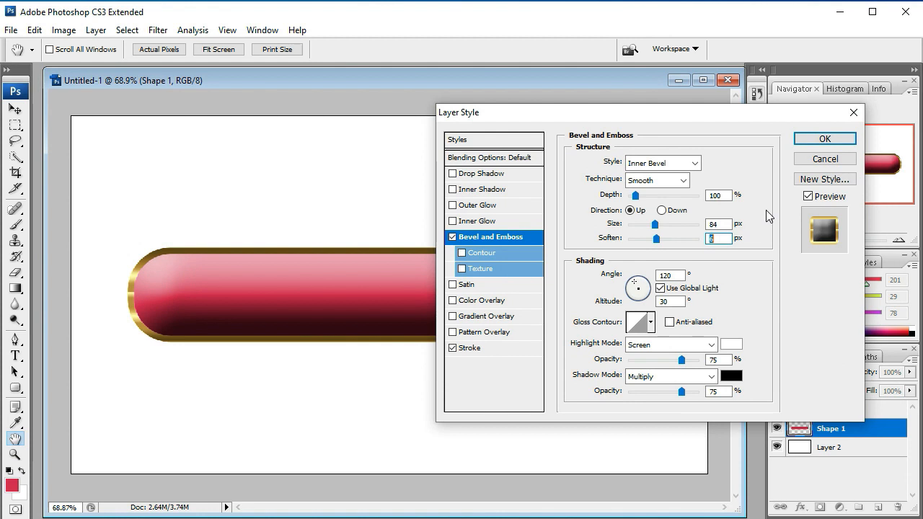
click(825, 138)
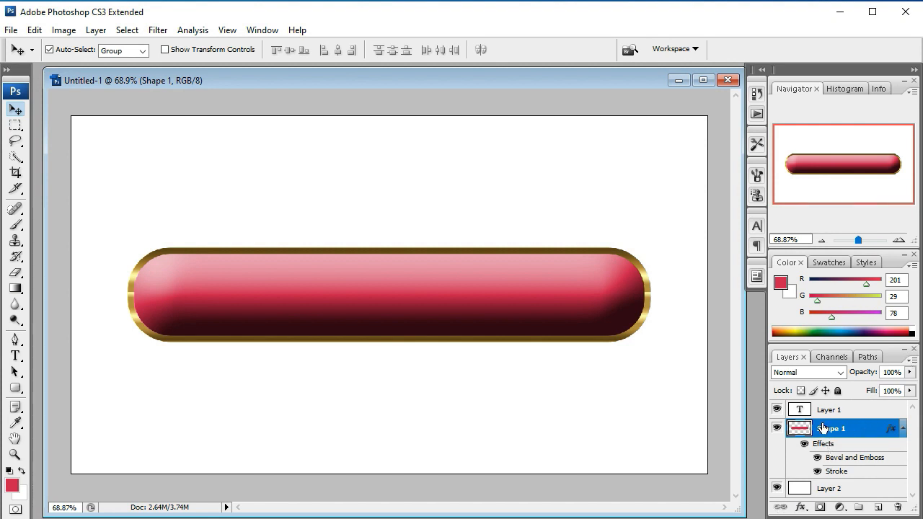
- Add a gradient overlay to the bar using the Black, White preset
click(800, 508)
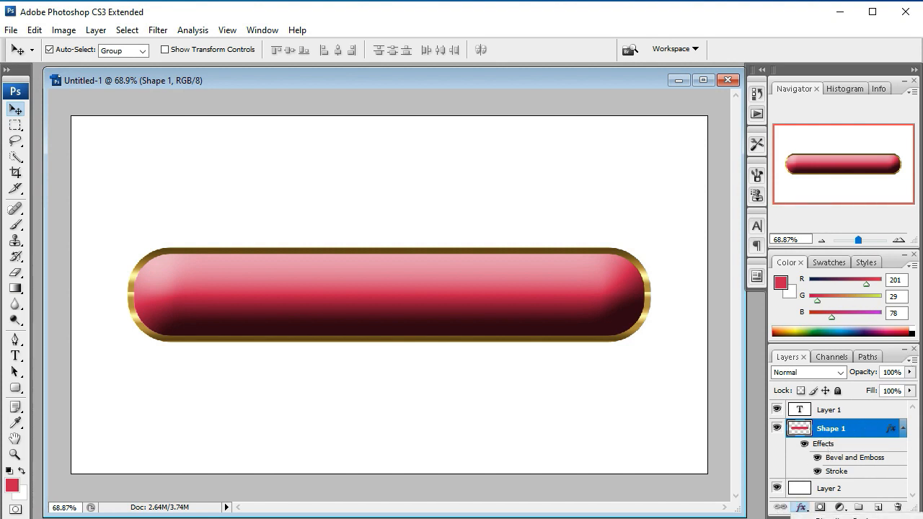
click(829, 518)
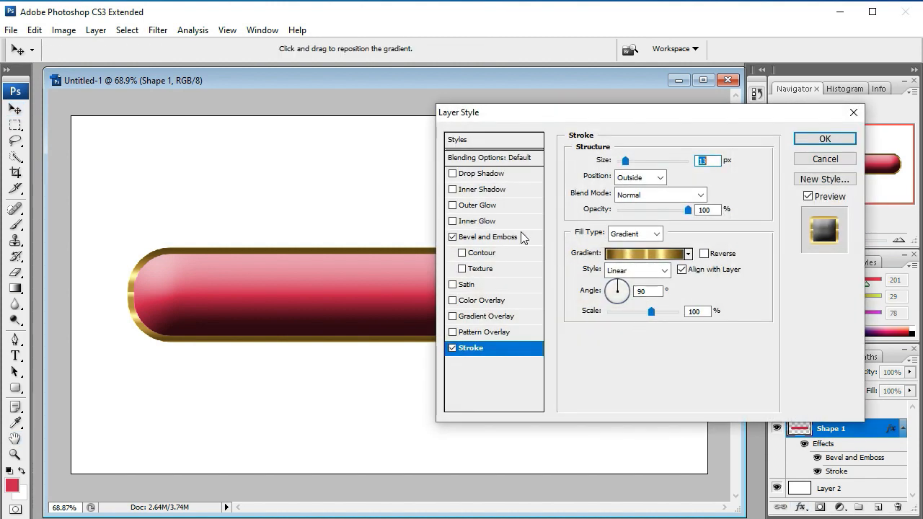
click(493, 317)
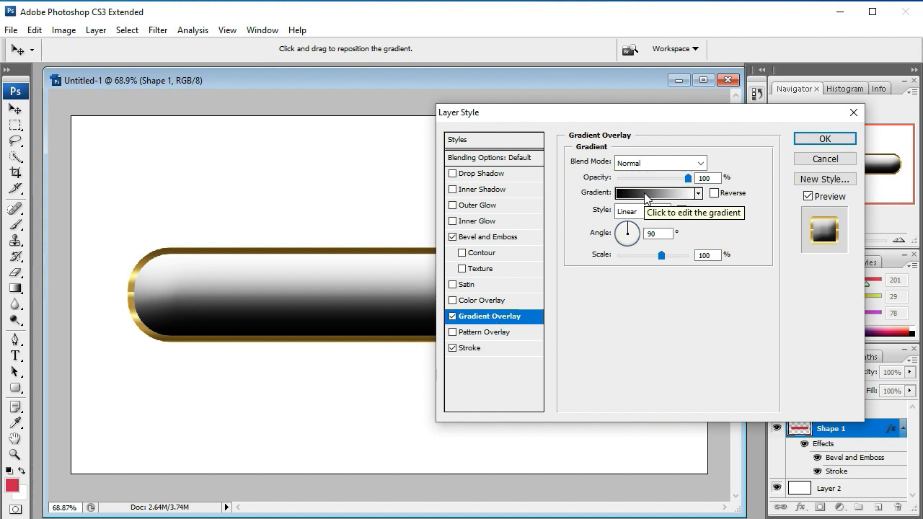
drag(649, 113, 653, 199)
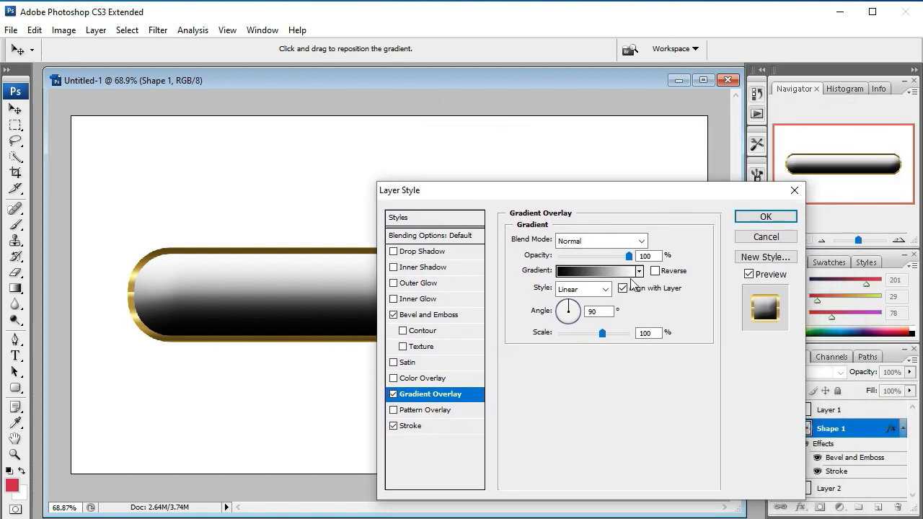
click(606, 272)
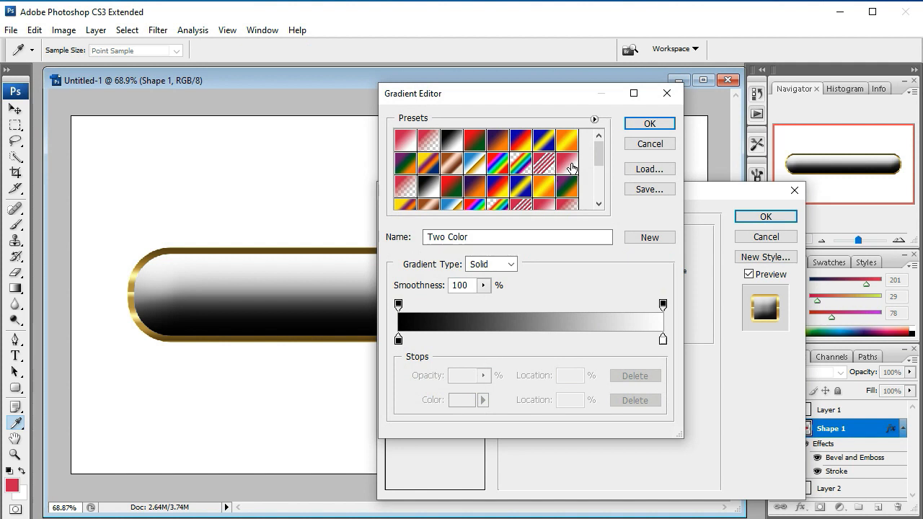
scroll(571, 168, down, 1)
scroll(569, 176, down, 2)
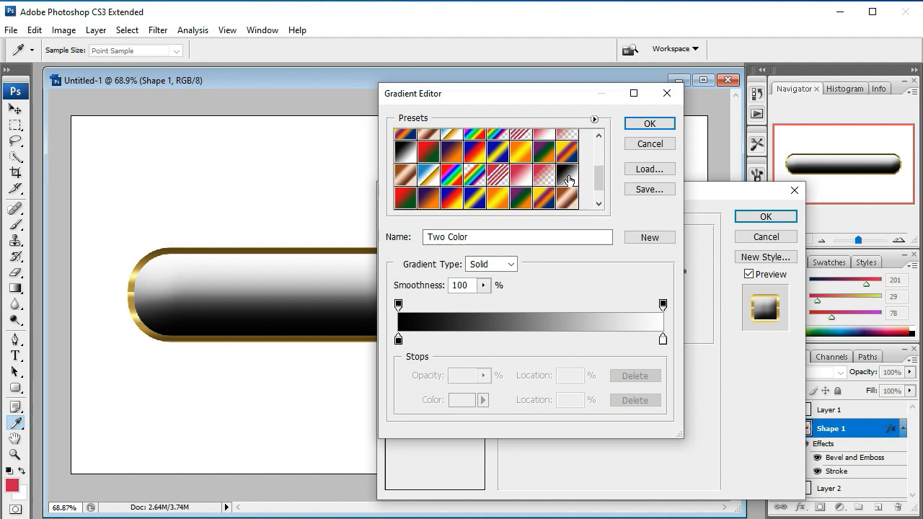
scroll(570, 180, up, 1)
click(569, 201)
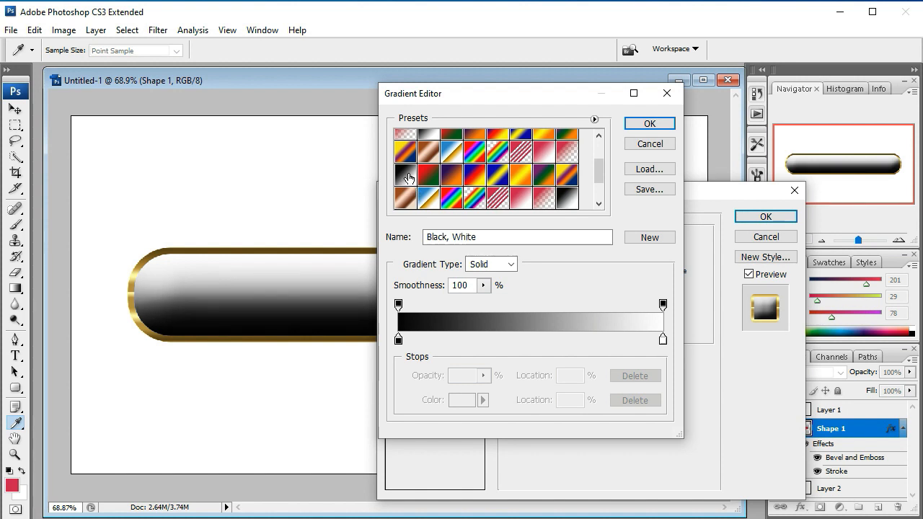
click(648, 124)
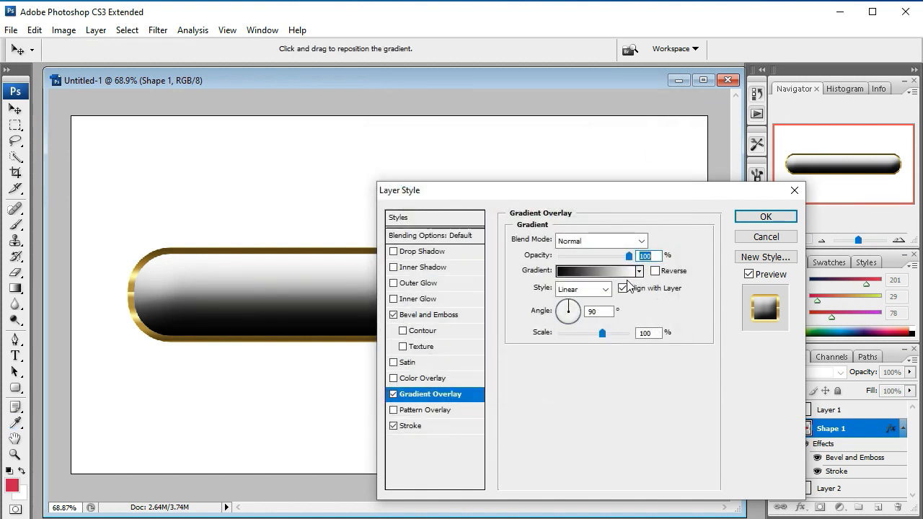
drag(651, 194, 678, 384)
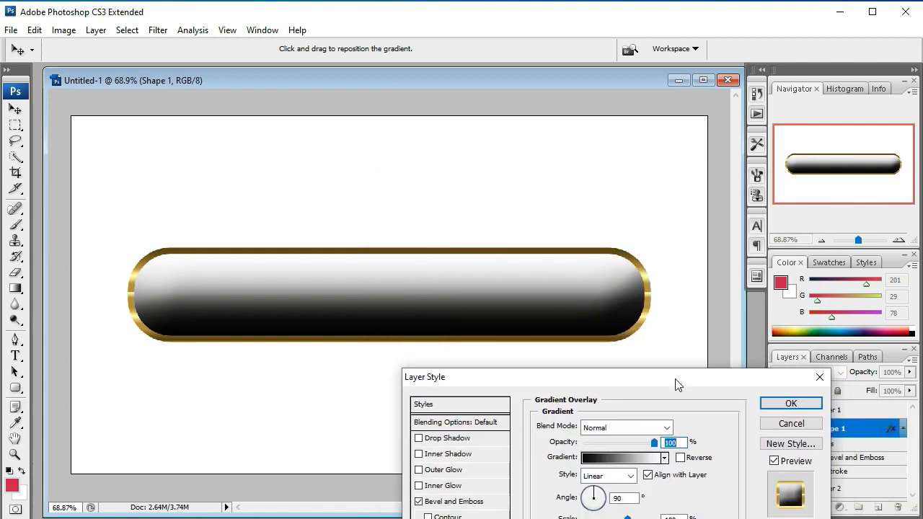
click(787, 405)
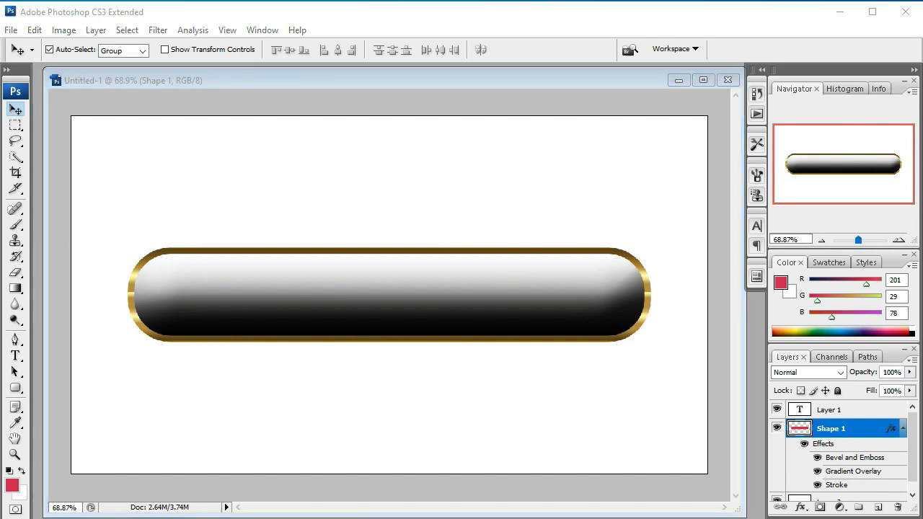
- Create an empty text layer on the bar and move it above the bar's shape layer in the stacking order
key(alt+bracketleft)
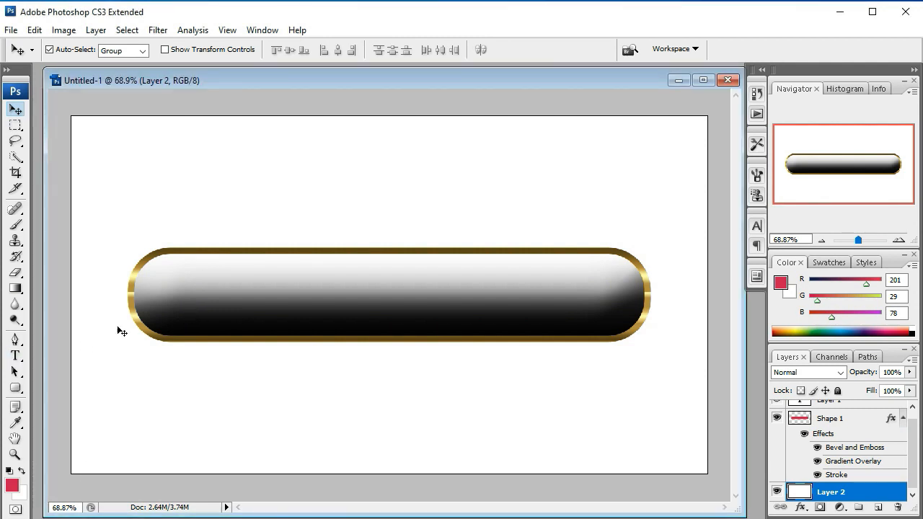
click(15, 356)
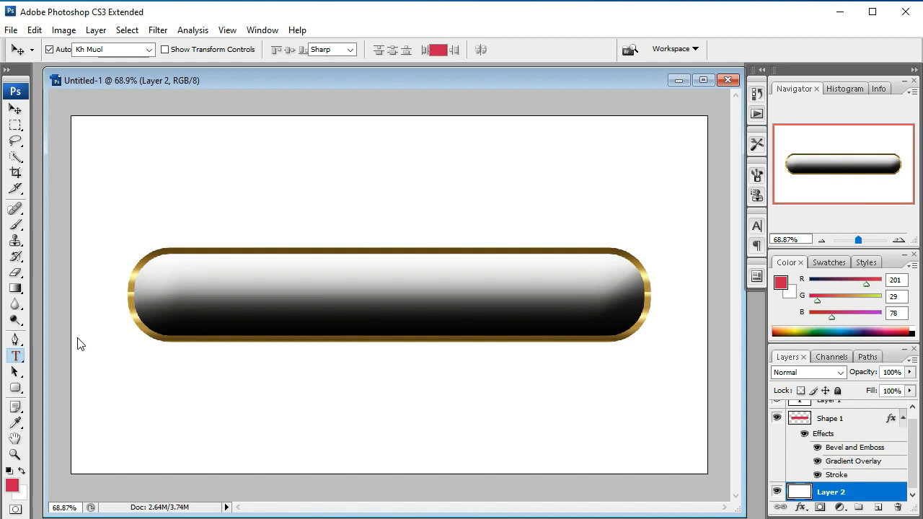
click(187, 292)
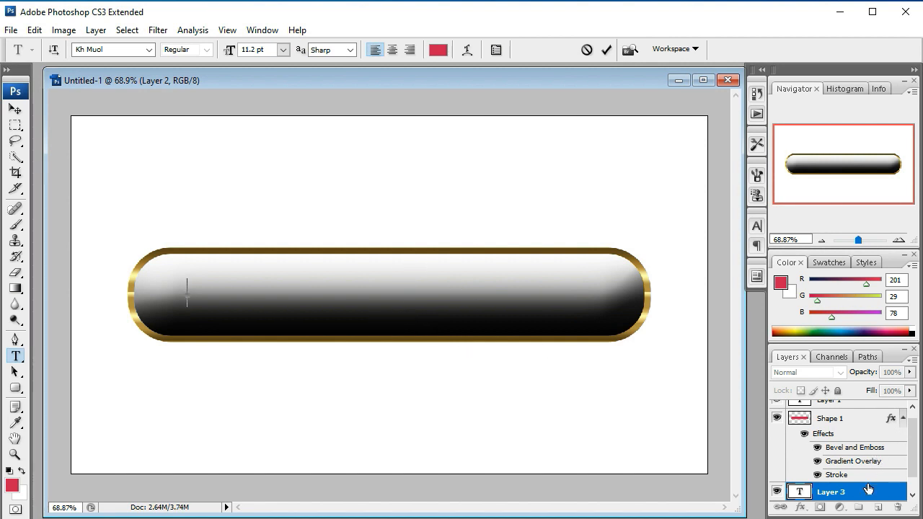
drag(829, 492, 828, 411)
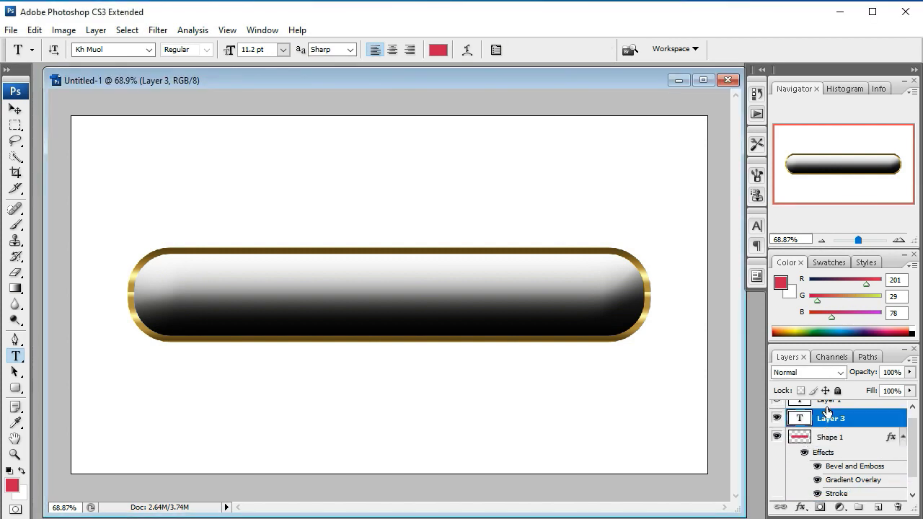
- Write the Khmer text "រៀនឆ្លាក់អក្សរ" in Kh Muol on the bar as a new text layer
click(179, 291)
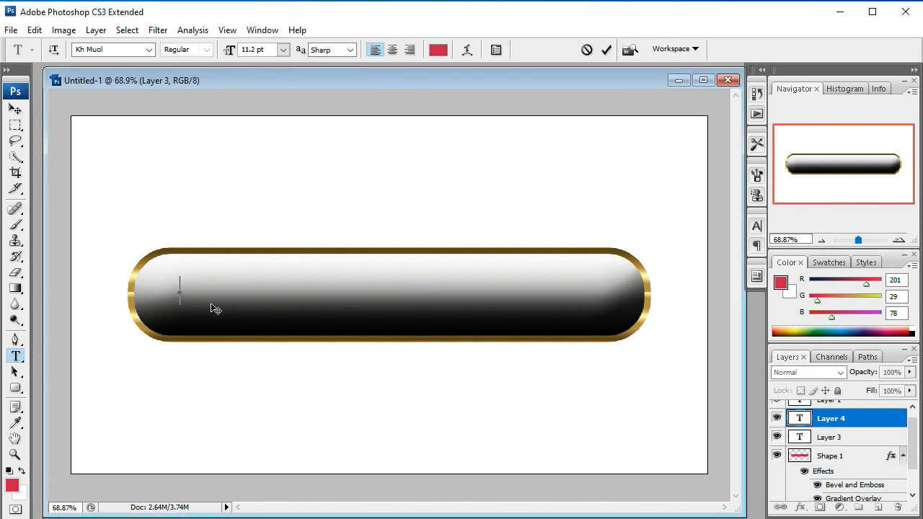
text(ជសជ)
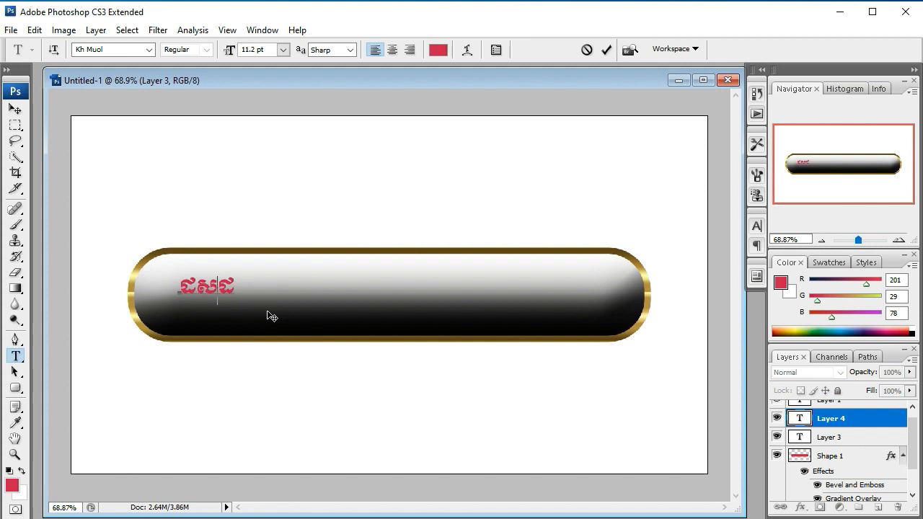
key(BackSpace)
key(BackSpace)
key(BackSpace)
text(ន)
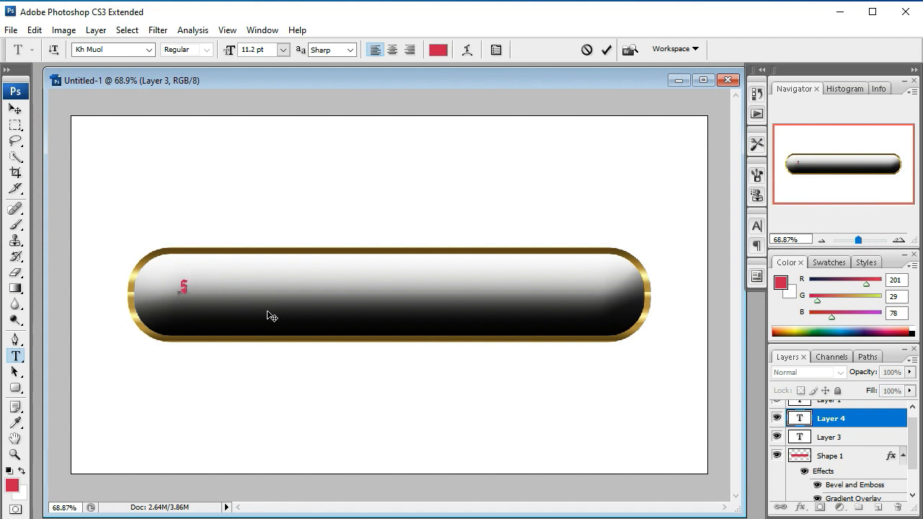
text(ៀន)
key(BackSpace)
text(ន)
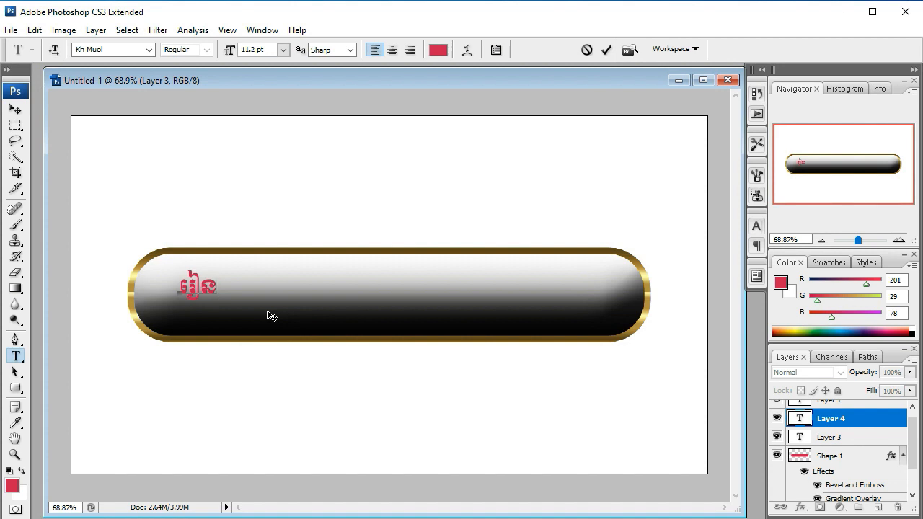
text(ឆ្លាក់)
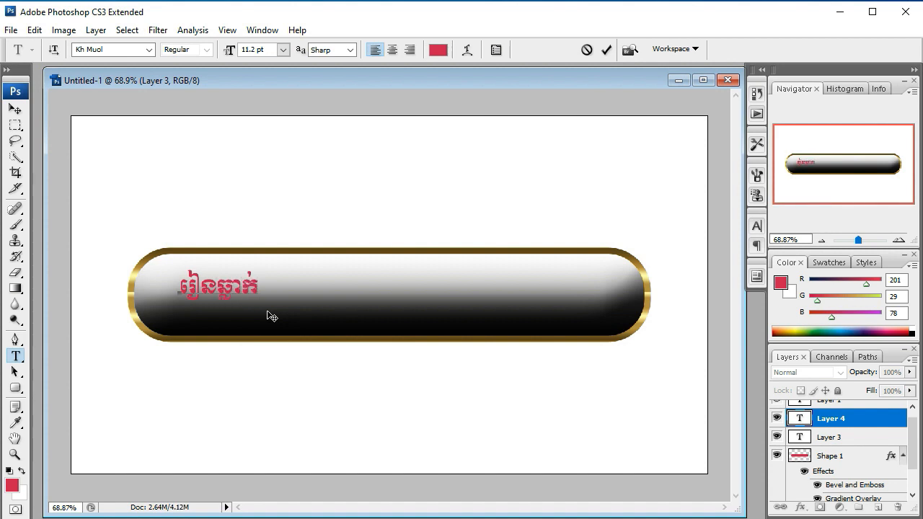
text(អក្សរ)
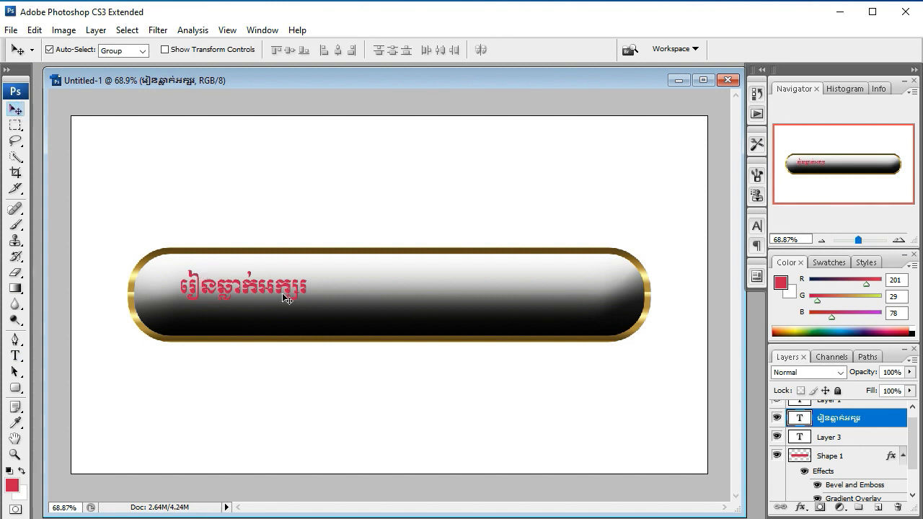
- Scale the Khmer text proportionally to about 319% and move it up onto the bar
key(ctrl+t)
drag(309, 310, 595, 352)
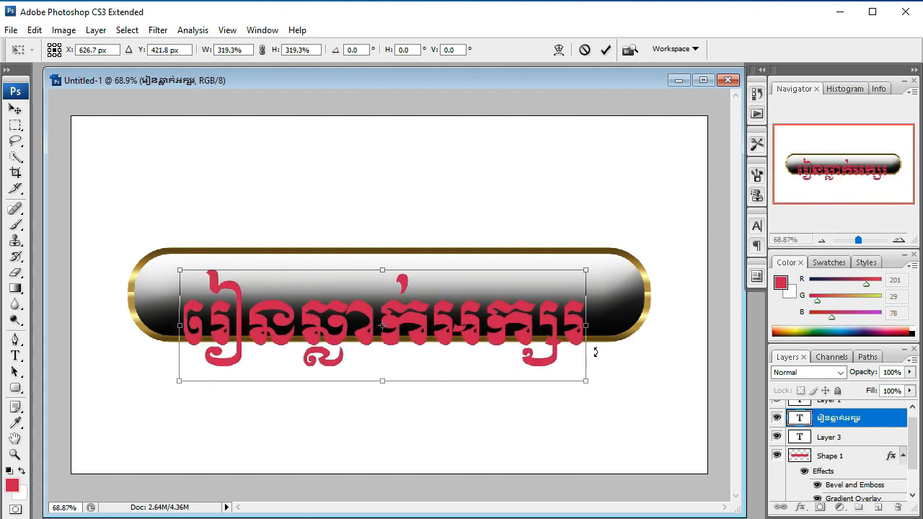
key(Return)
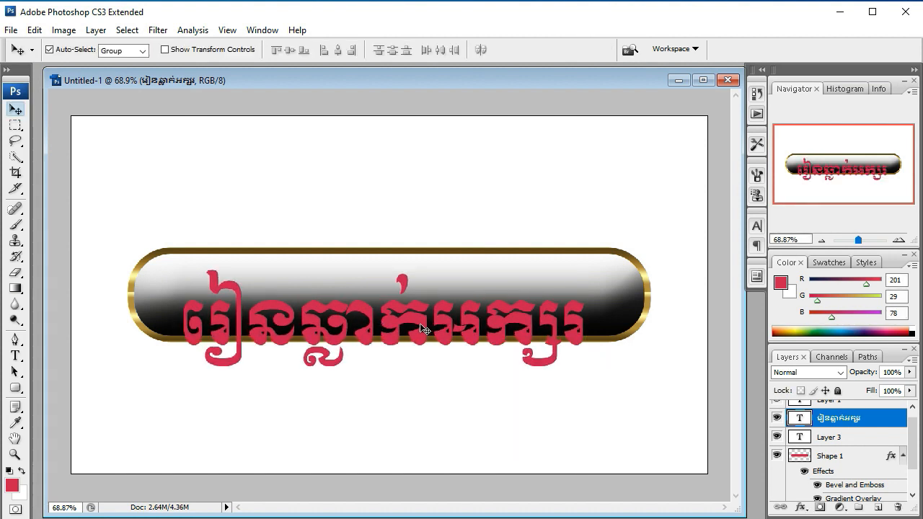
drag(419, 322, 417, 299)
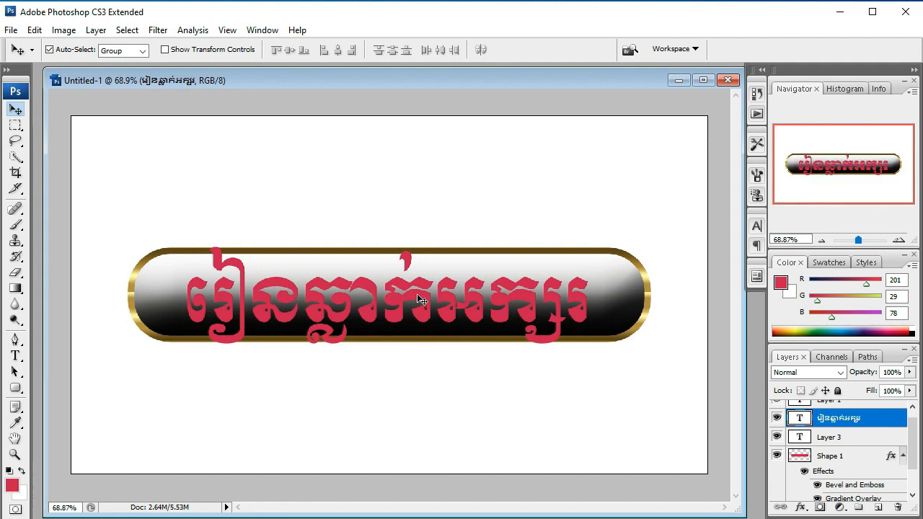
- Scale the Khmer text down to about 92% and shift it slightly lower to fit inside the bar
key(ctrl+t)
drag(587, 357, 554, 322)
drag(499, 308, 509, 307)
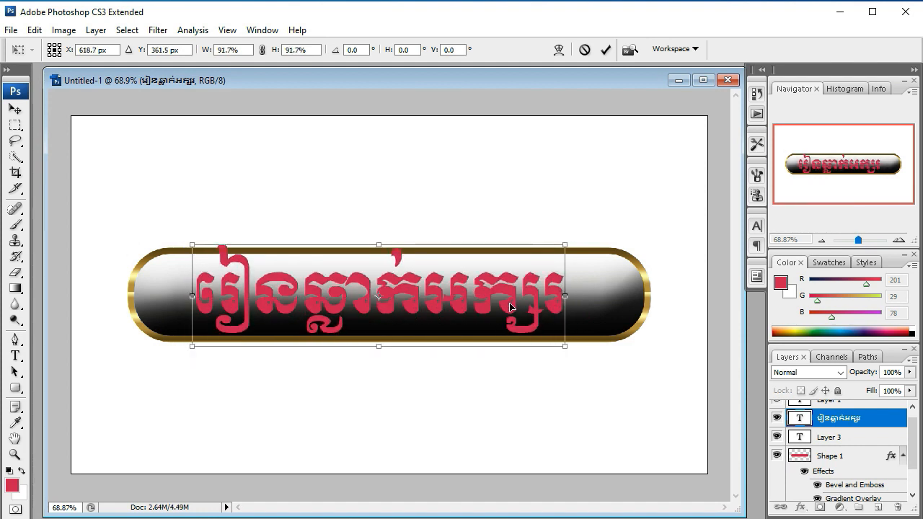
key(Down)
key(Down)
key(Down)
key(Down)
key(Down)
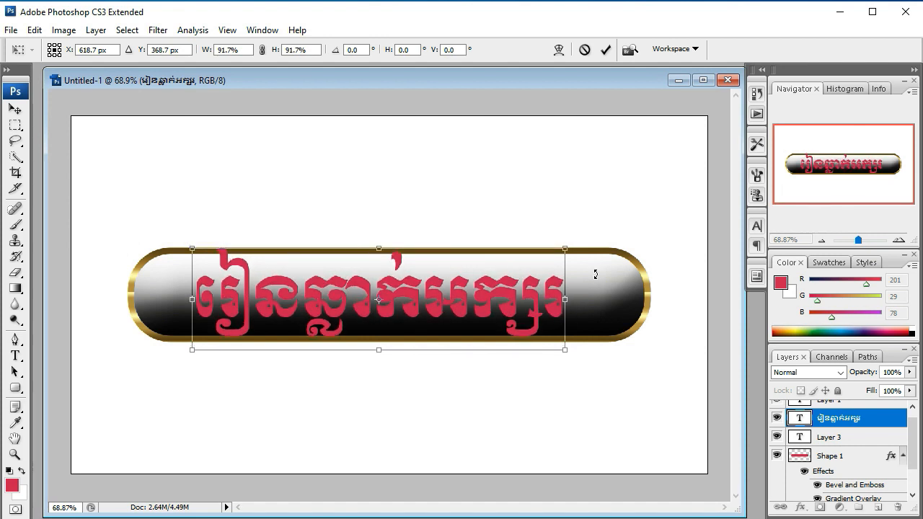
key(Return)
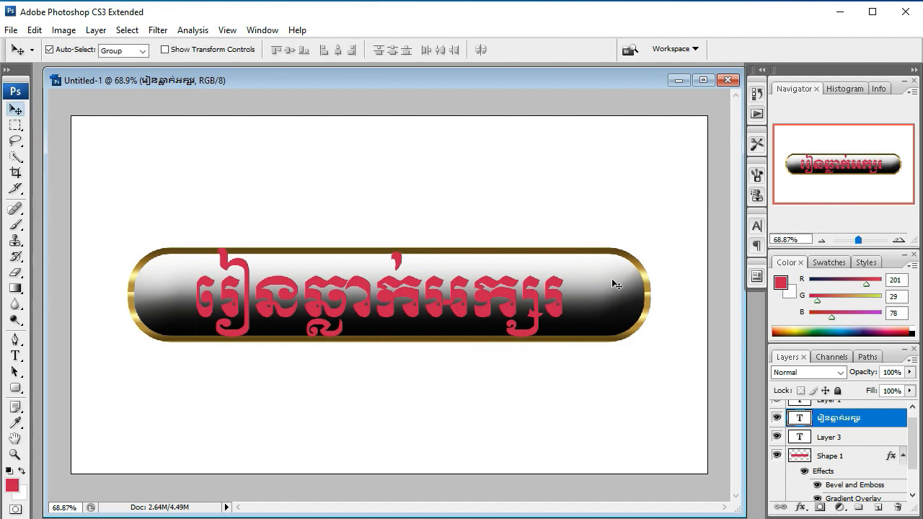
- Stretch the bar upward to 114% of its height and shift the text slightly up to centre it vertically
click(615, 272)
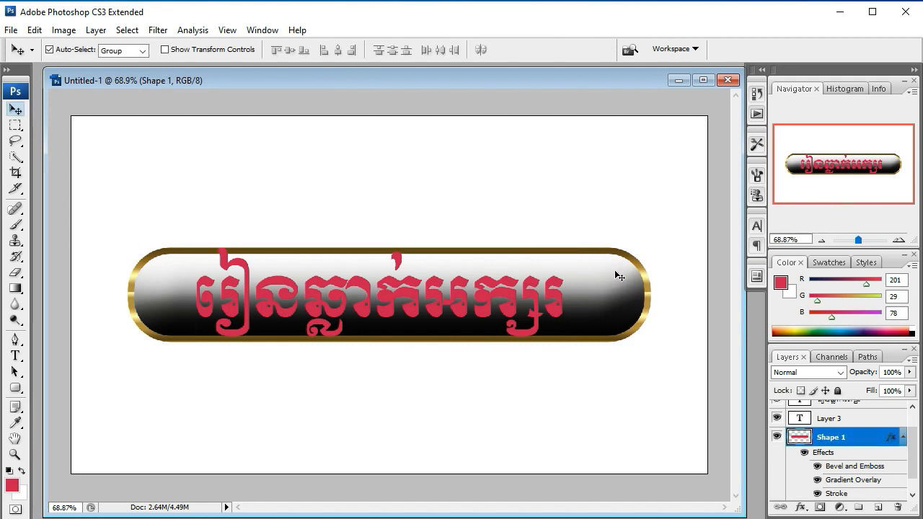
key(ctrl+t)
drag(389, 254, 390, 243)
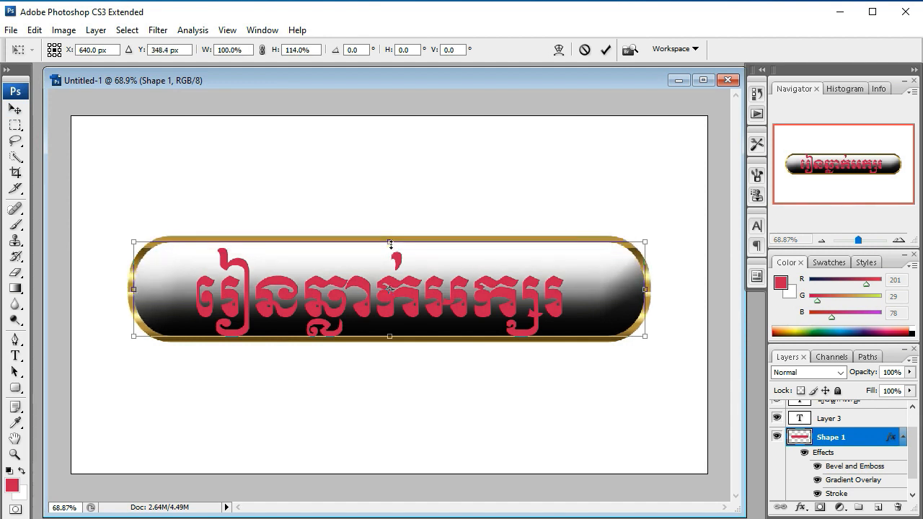
key(Return)
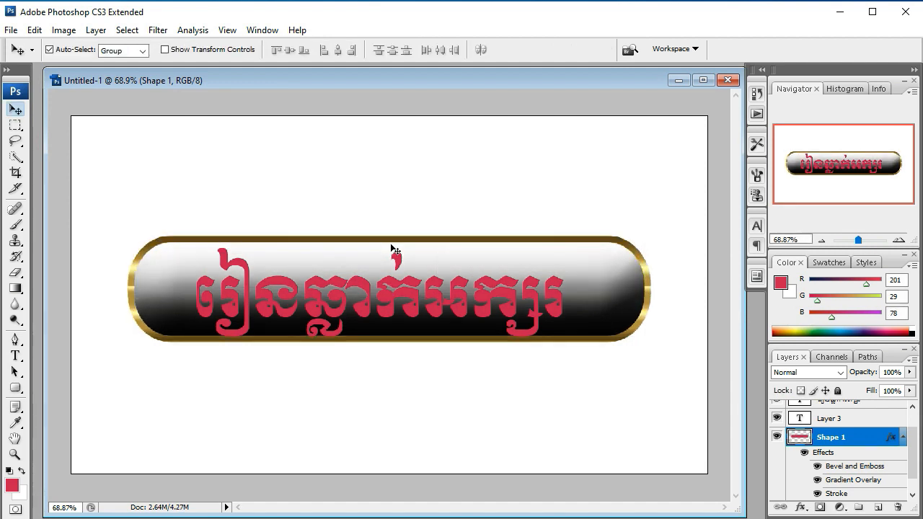
click(383, 287)
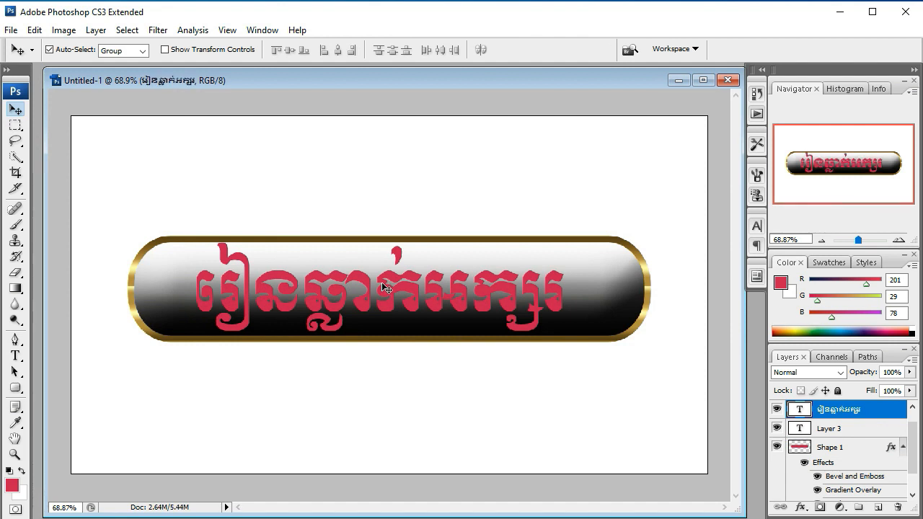
- Add a red 3 px outside stroke to the Khmer text, leaving the drop shadow off
click(800, 508)
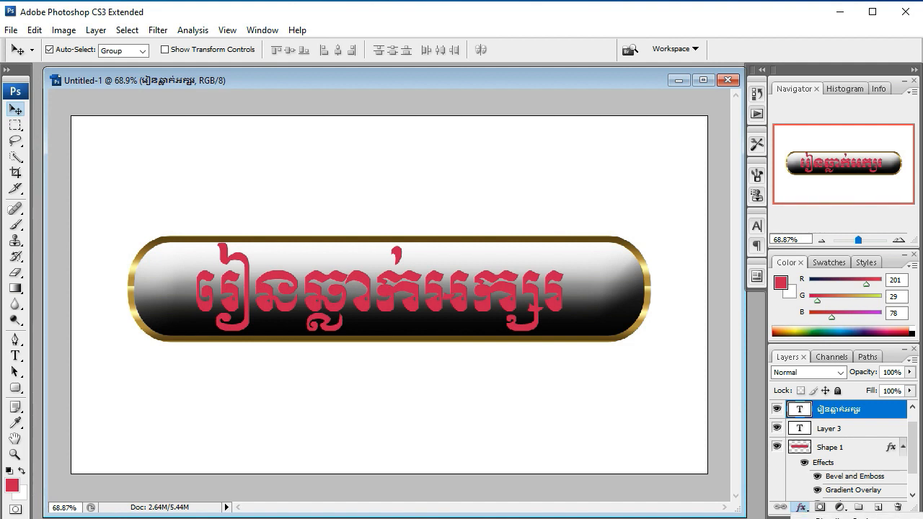
click(822, 518)
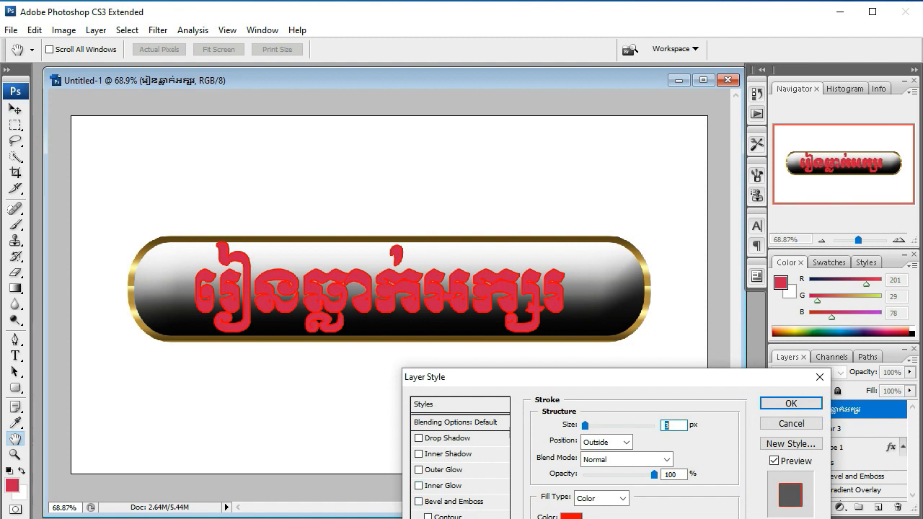
drag(589, 376, 685, 191)
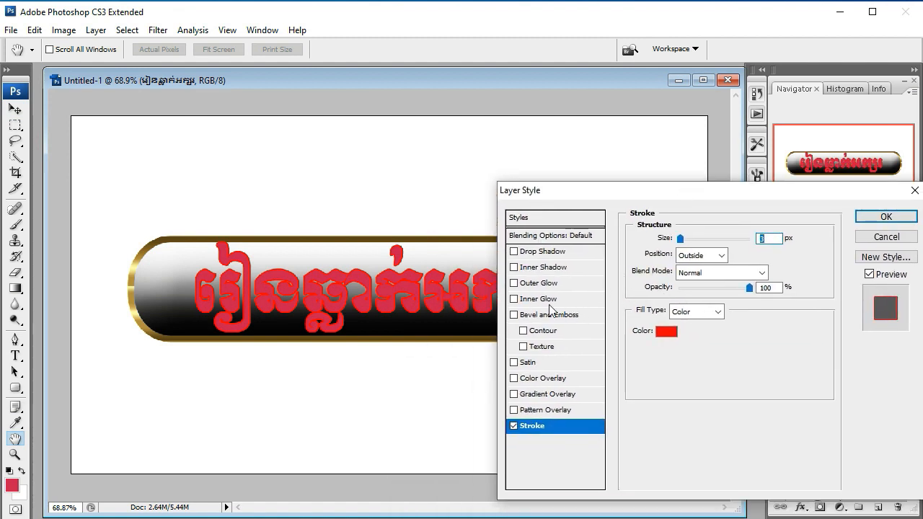
click(539, 254)
click(513, 251)
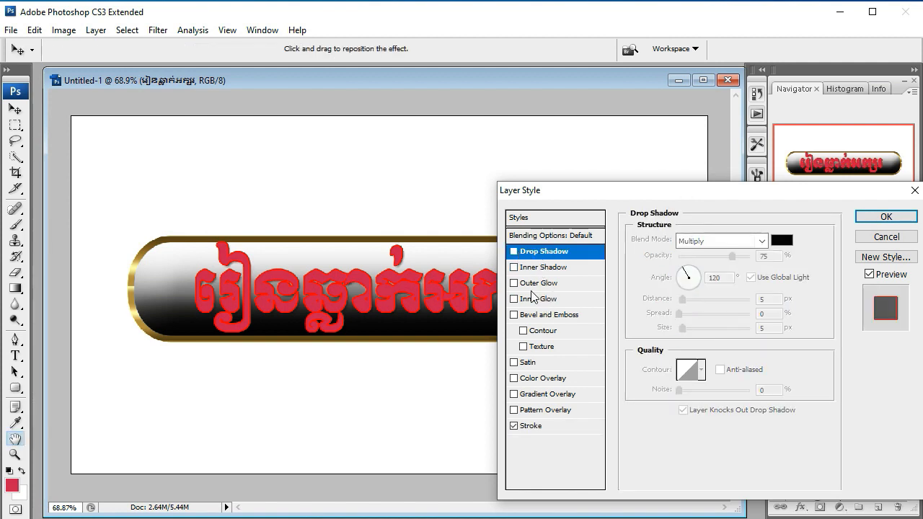
- Add an outer glow to the text with Normal blend mode, near-black colour 0d0d01 and size 16 px
click(513, 282)
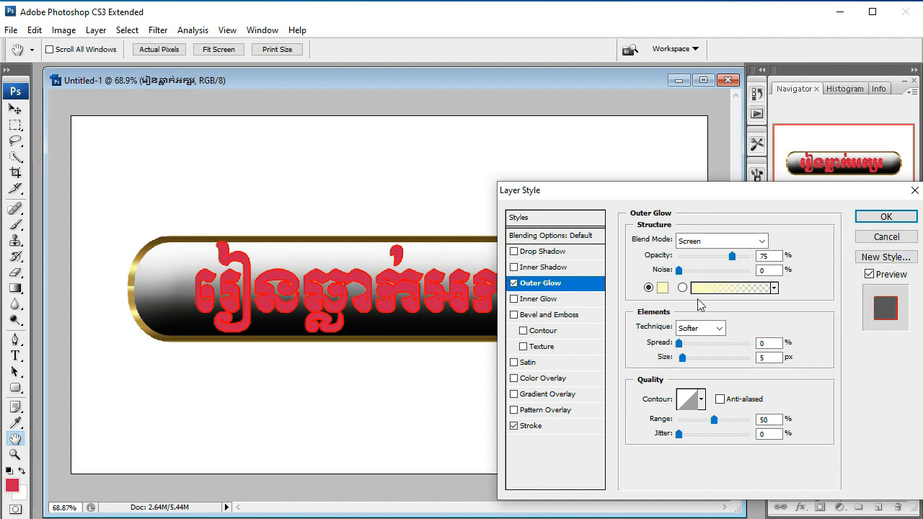
click(701, 243)
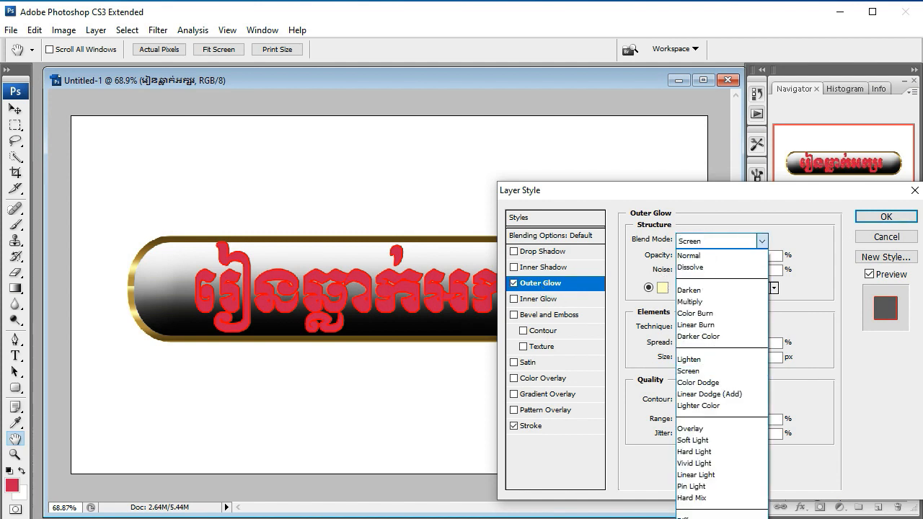
click(688, 257)
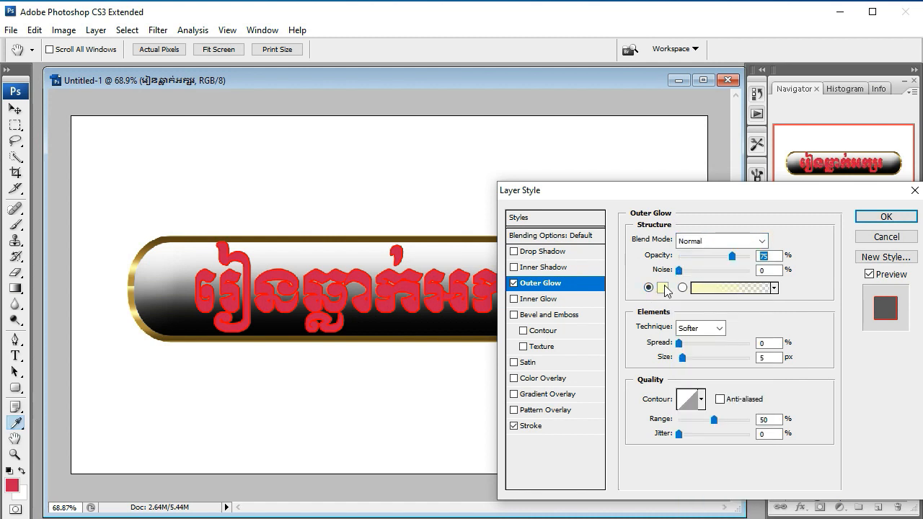
click(664, 288)
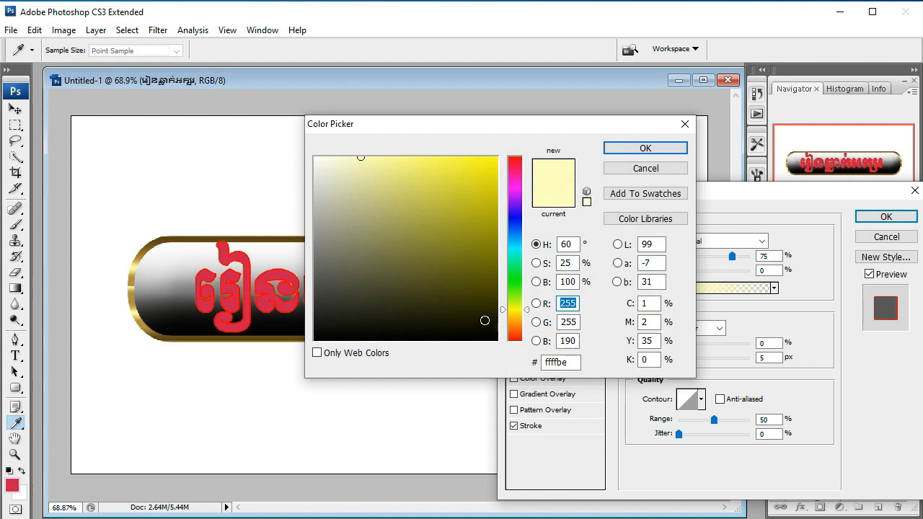
click(483, 313)
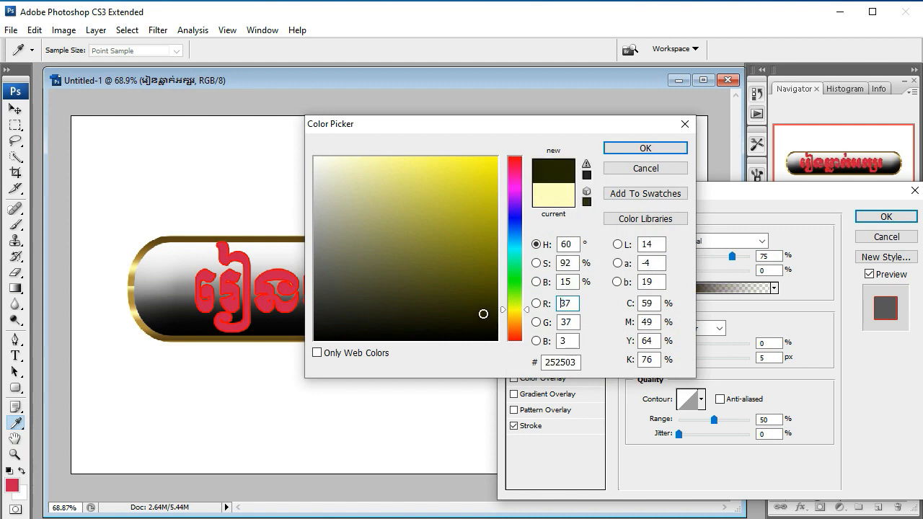
click(490, 331)
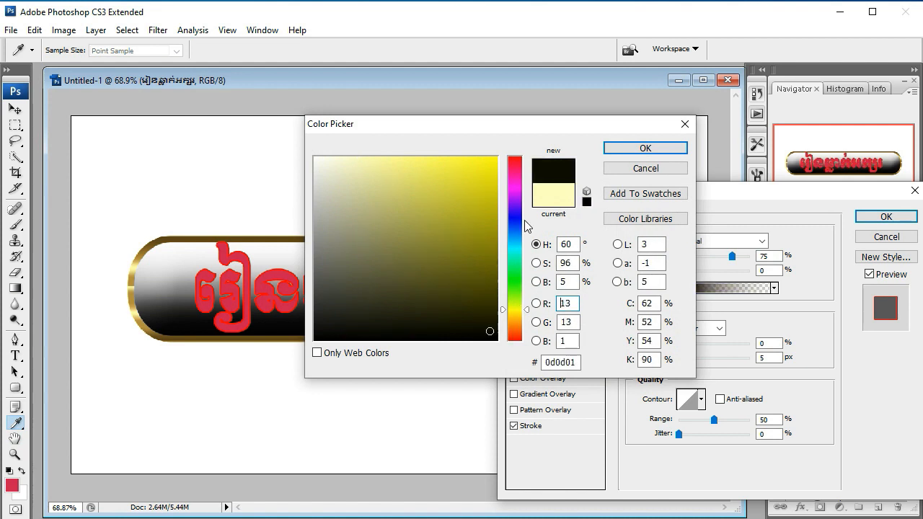
click(619, 148)
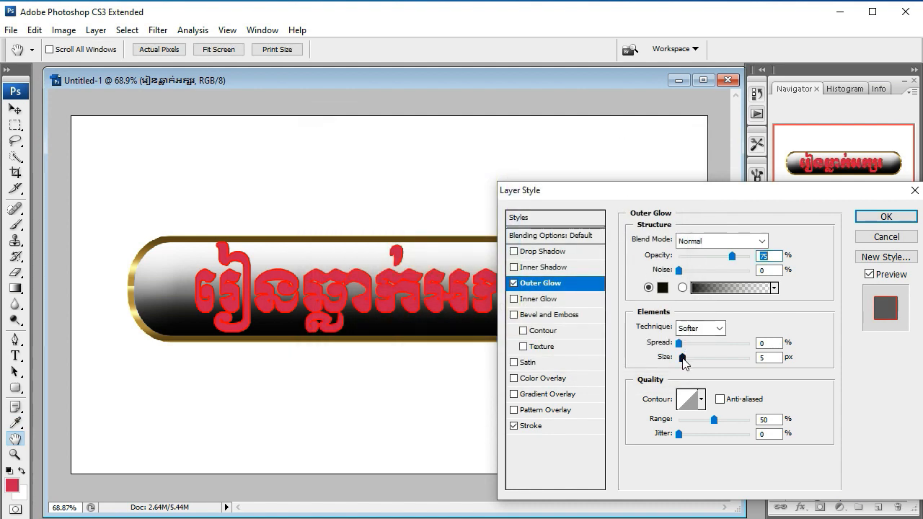
drag(683, 357, 687, 359)
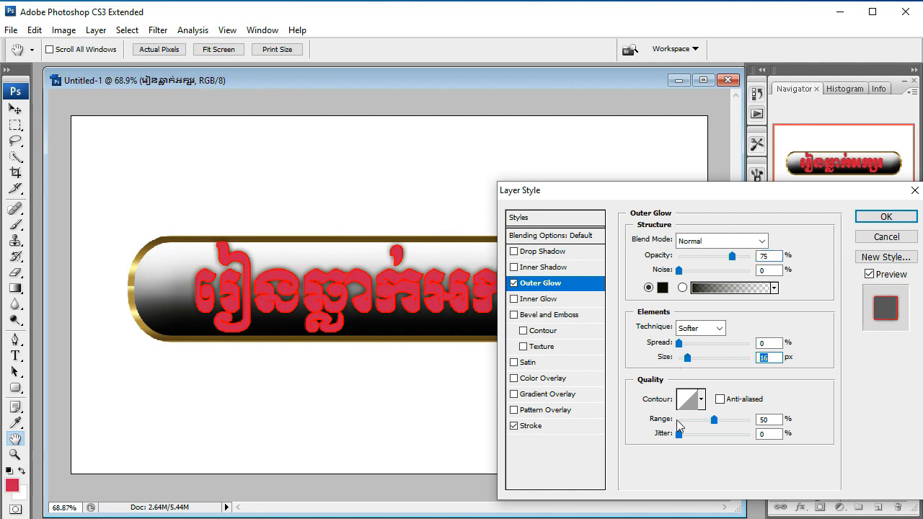
- Add a linear gradient overlay with the gold 1 preset to the Khmer text and turn off its stroke
click(553, 394)
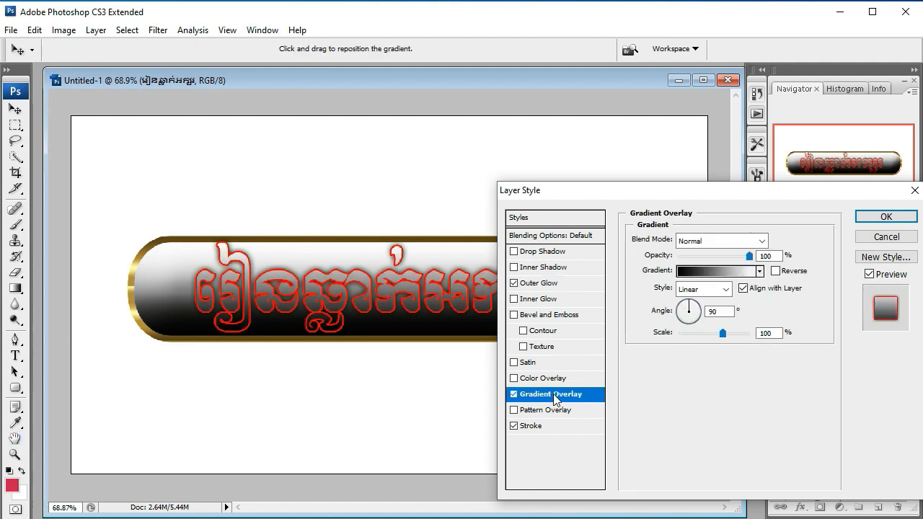
click(730, 274)
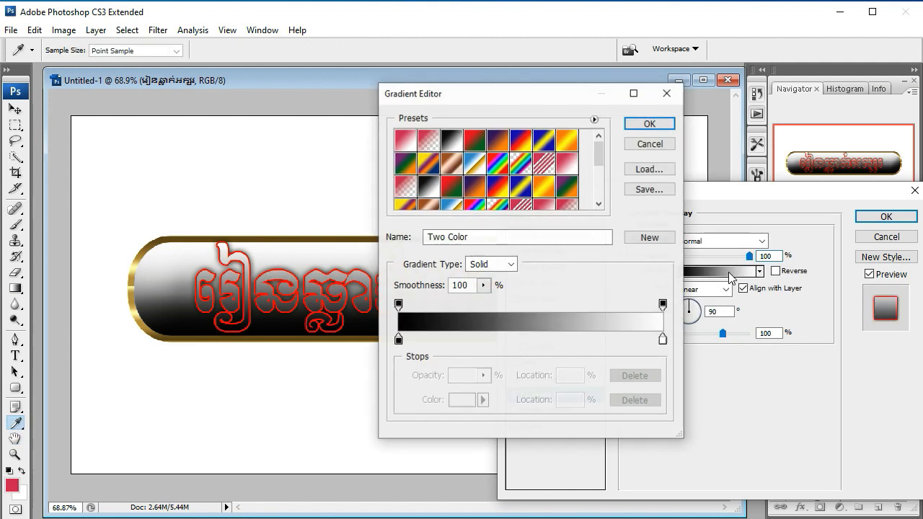
click(544, 186)
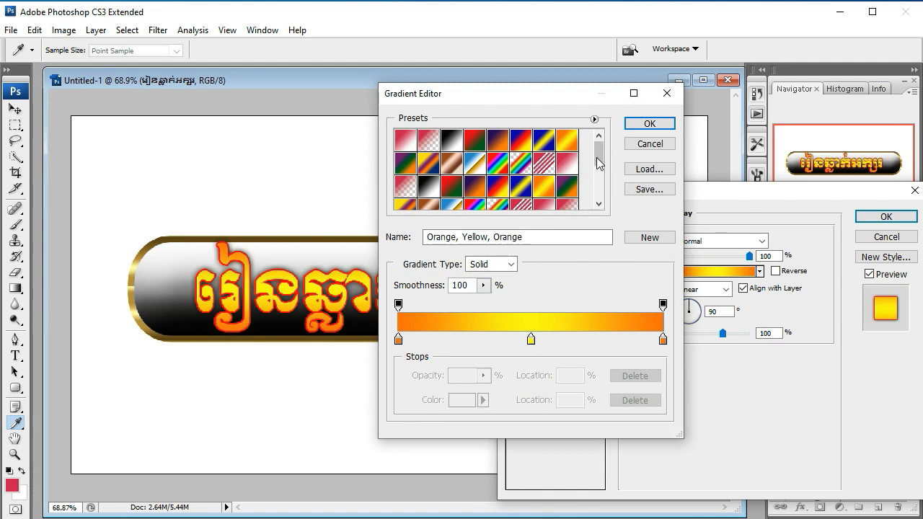
drag(600, 161, 604, 193)
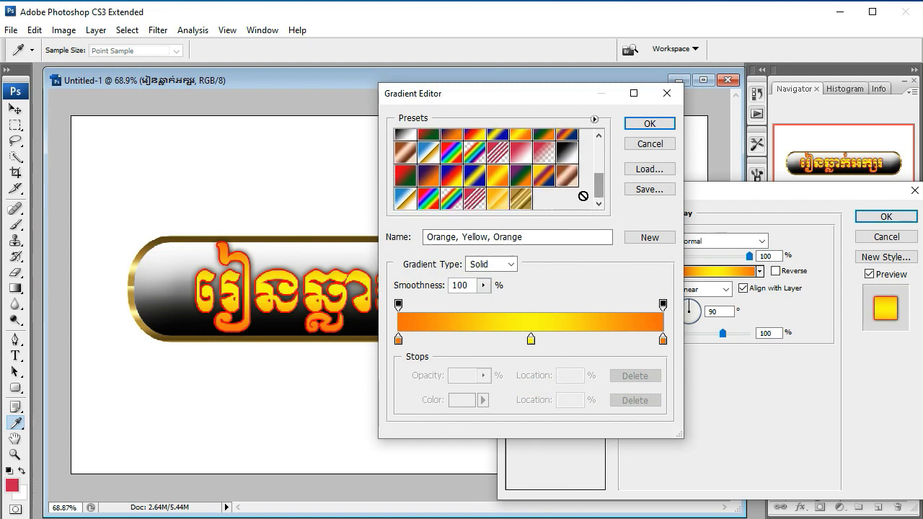
click(498, 200)
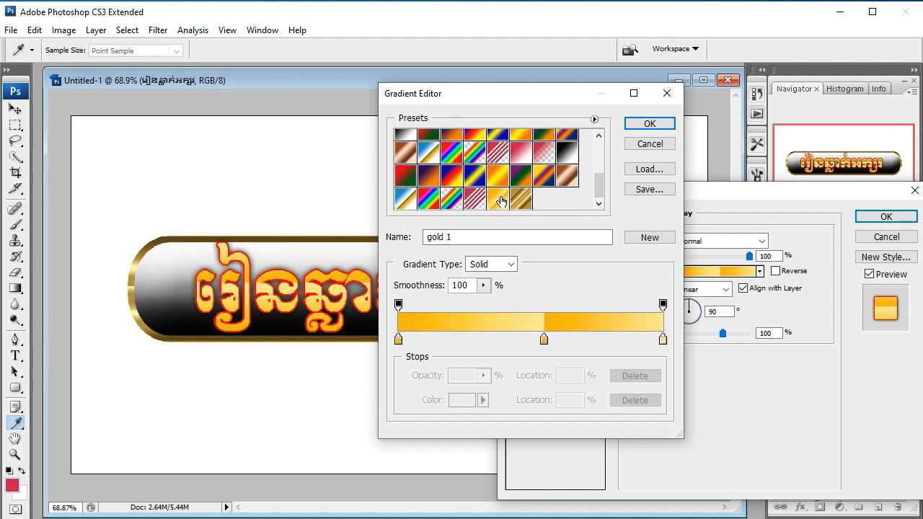
click(648, 123)
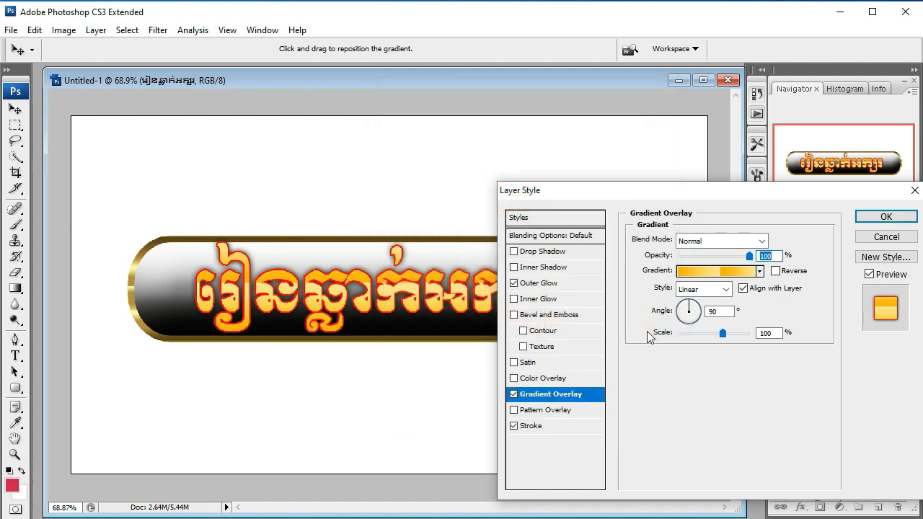
click(514, 426)
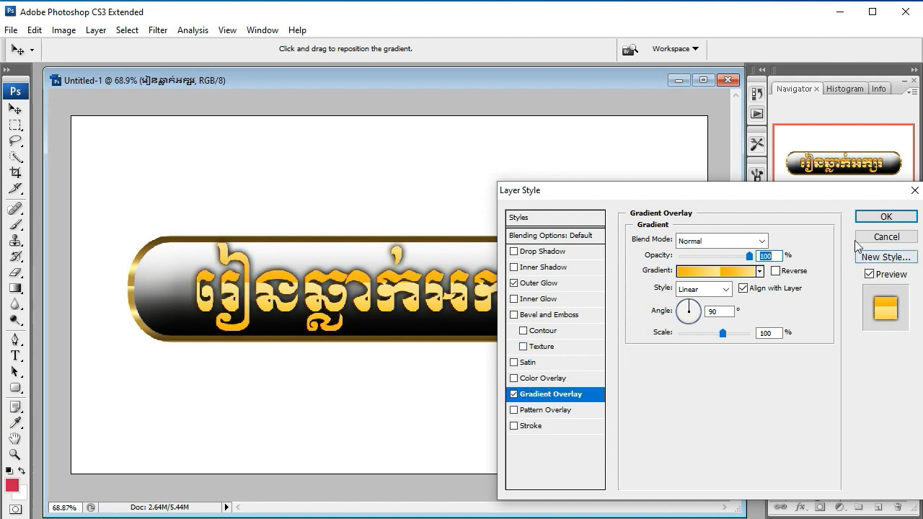
click(885, 217)
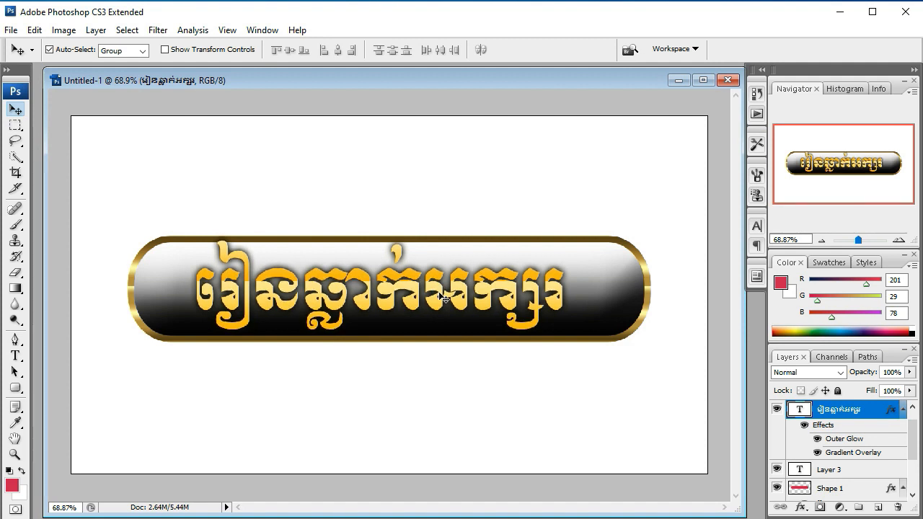
- Centre the Khmer text horizontally on the whole canvas and try to nudge it slightly up
key(ctrl+a)
click(339, 52)
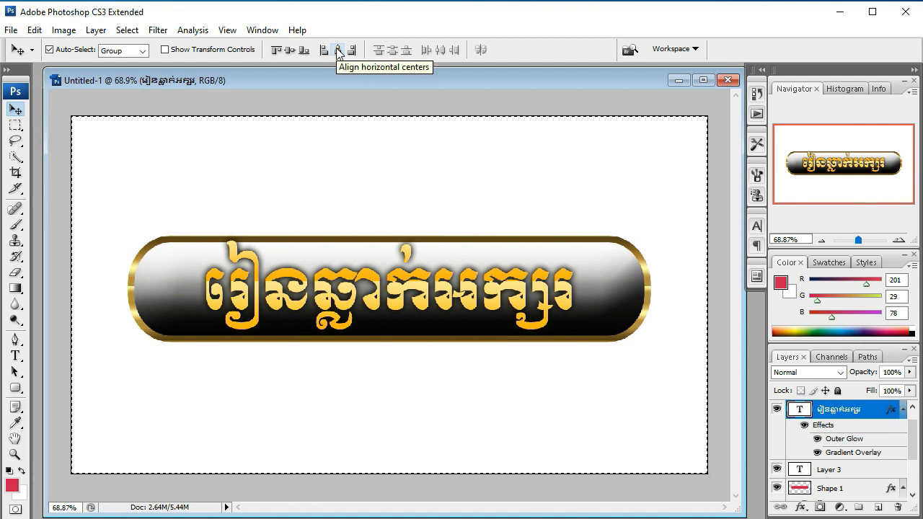
key(Up)
click(456, 221)
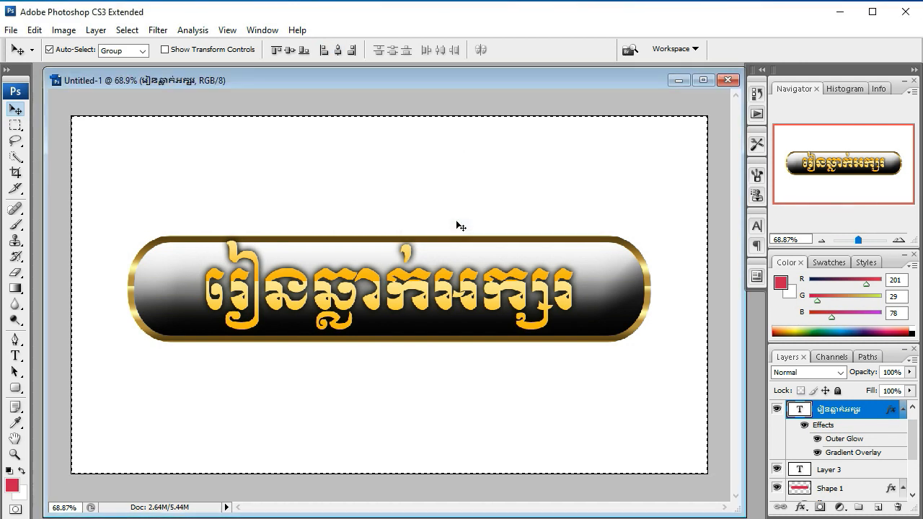
key(Up)
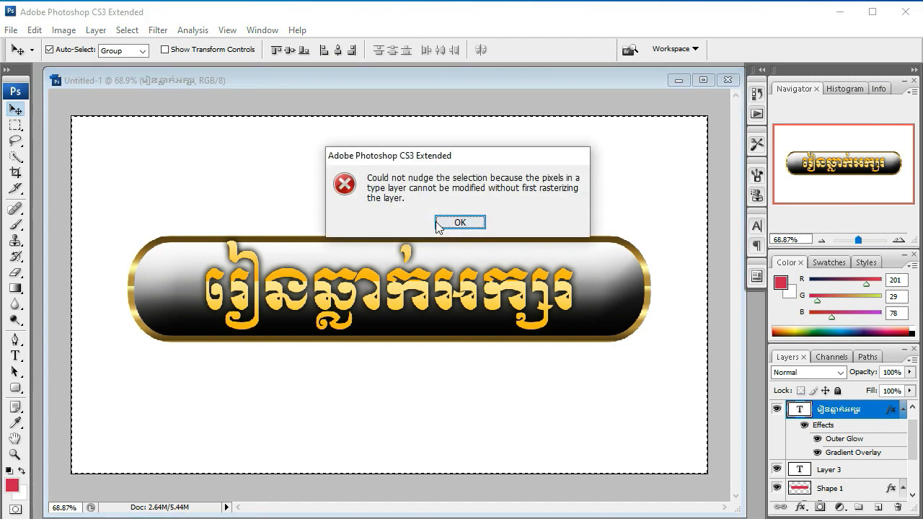
click(456, 221)
- Move the Khmer text slightly lower inside the bar and clear the canvas selection
drag(397, 291, 396, 295)
key(Up)
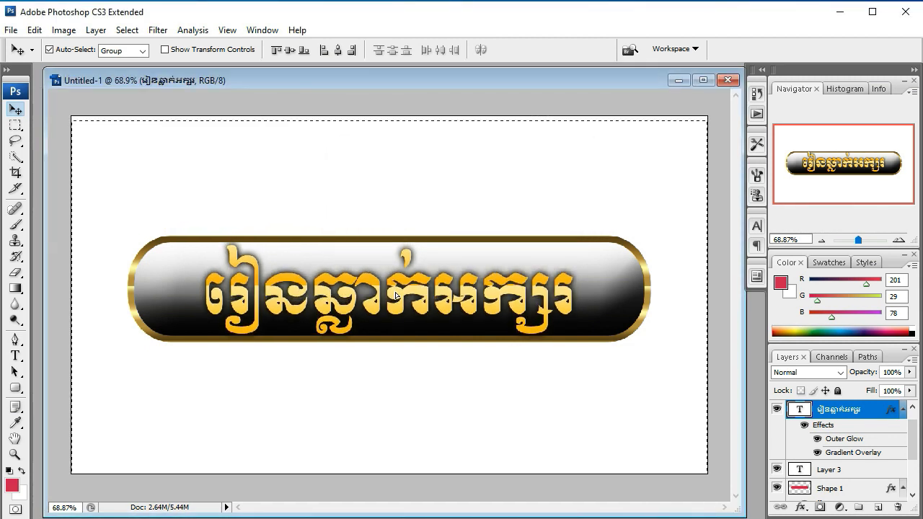
key(Up)
key(Up)
key(Down)
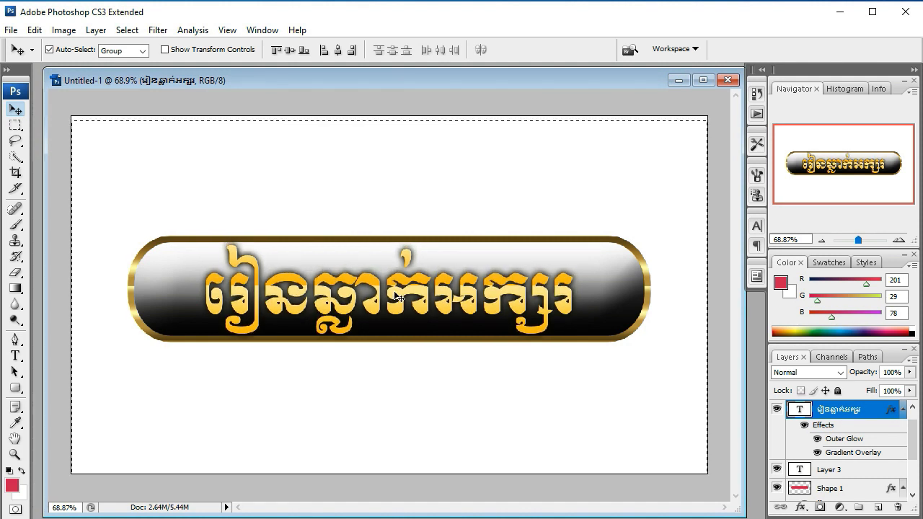
key(ctrl+d)
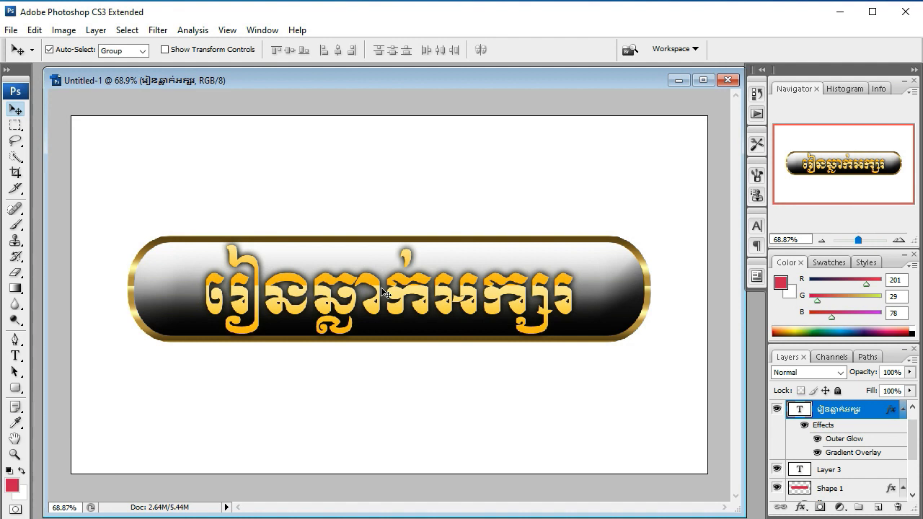